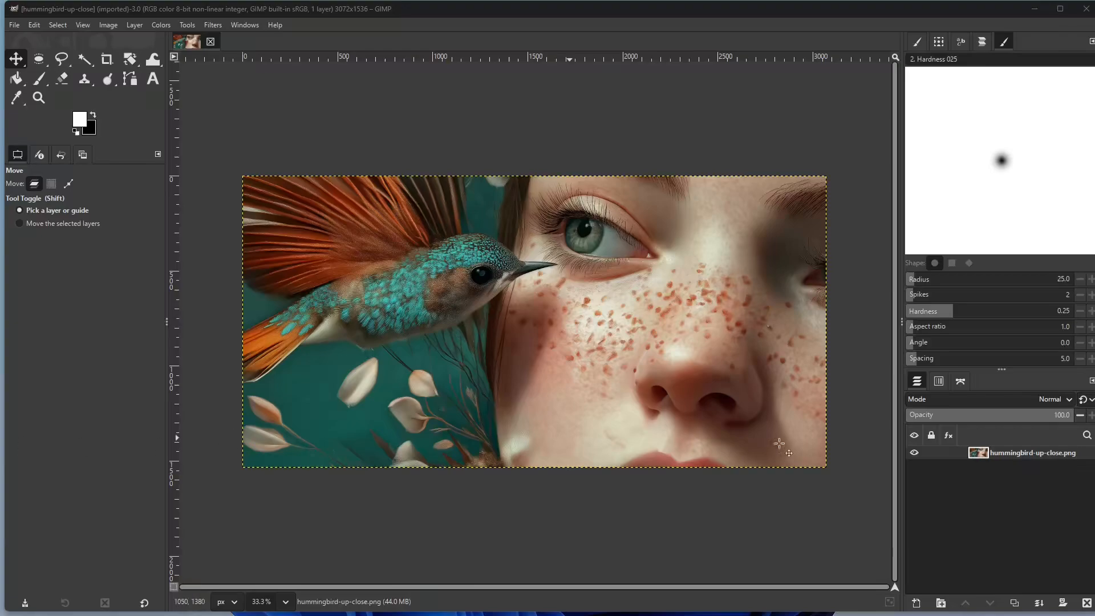
Step: Add white-clothing-label.png as a layer above the hummingbird image and scale it to 1500 px wide and high
click(1023, 453)
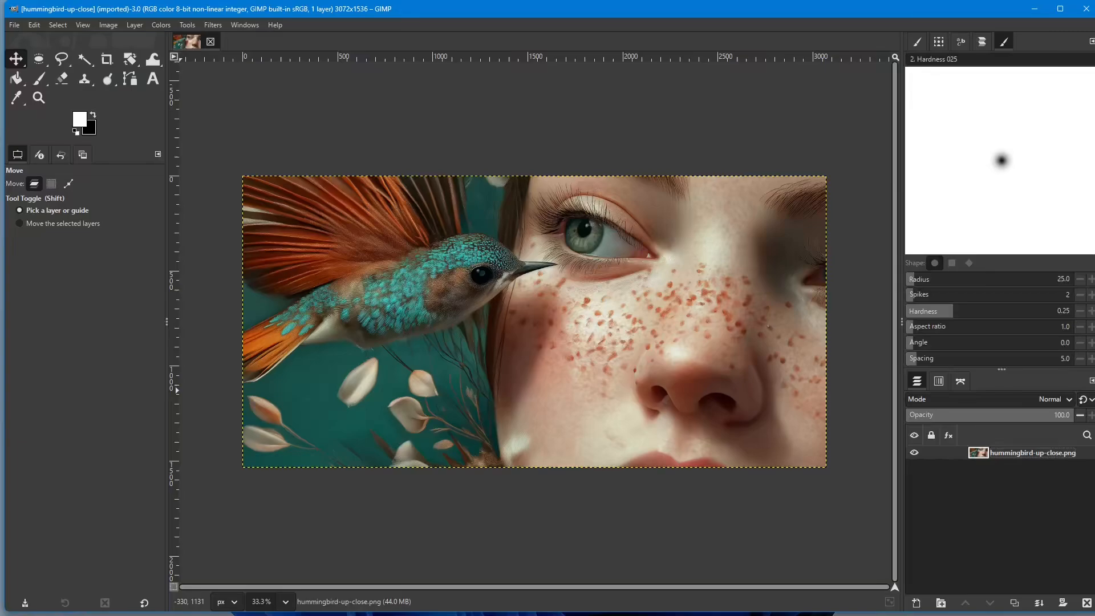
drag(1, 391, 722, 317)
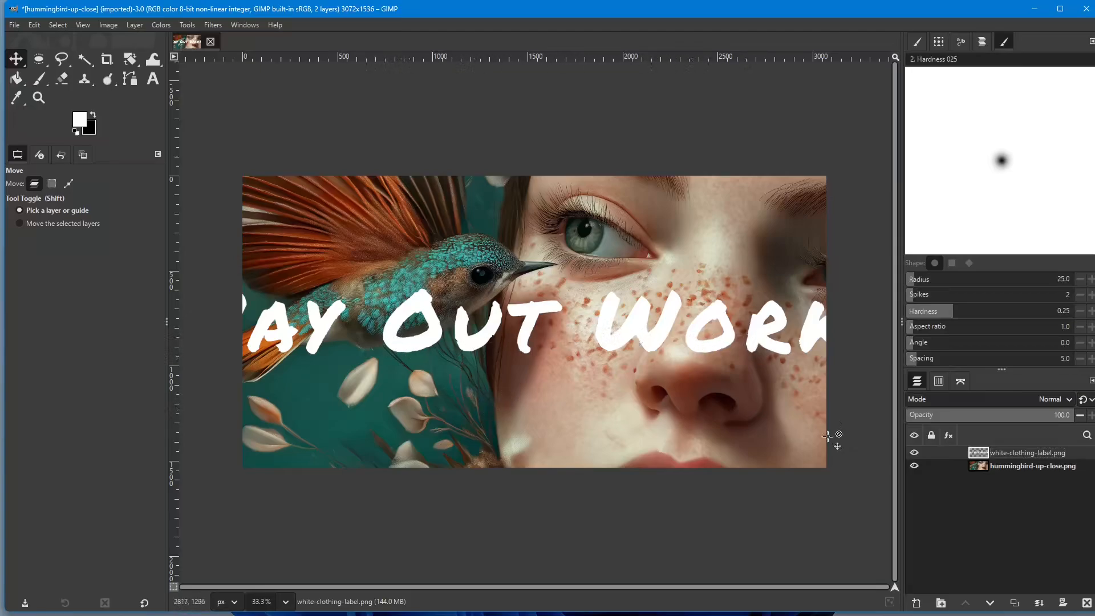
right_click(1017, 460)
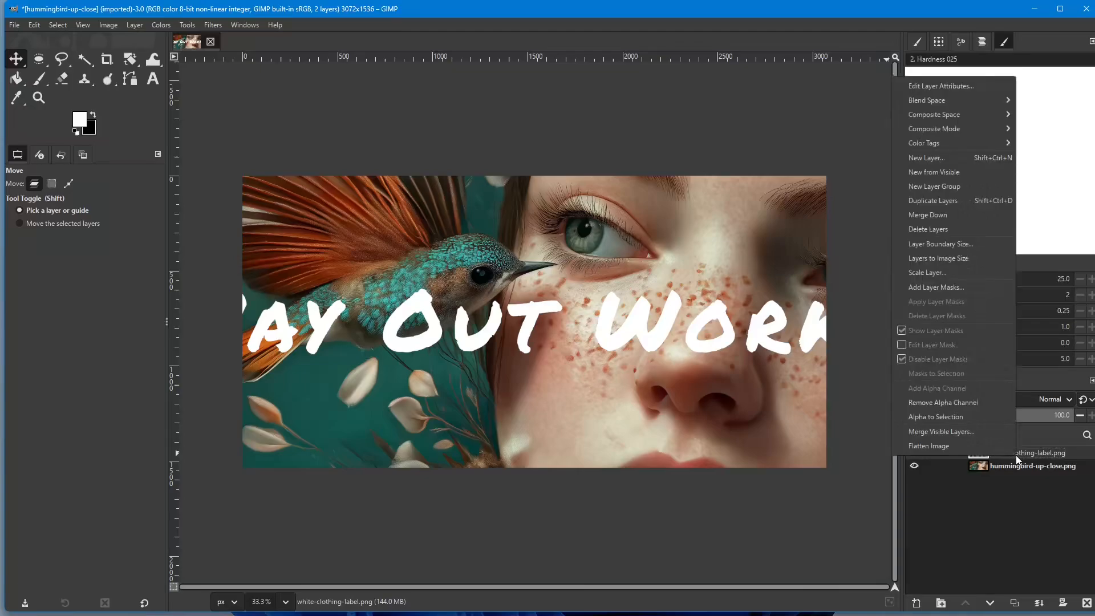
click(927, 272)
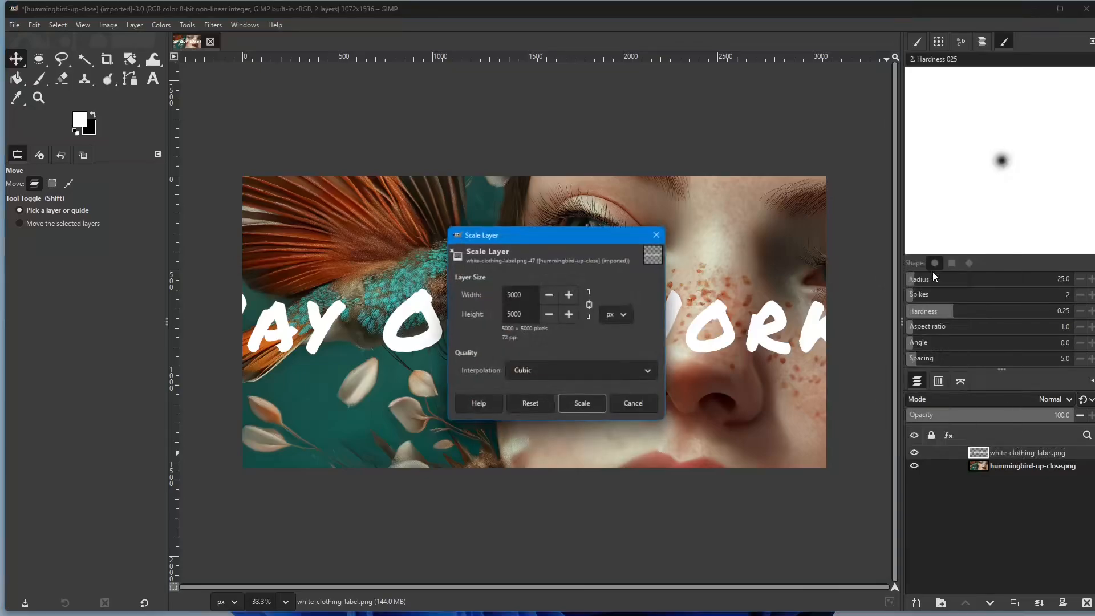
double_click(522, 293)
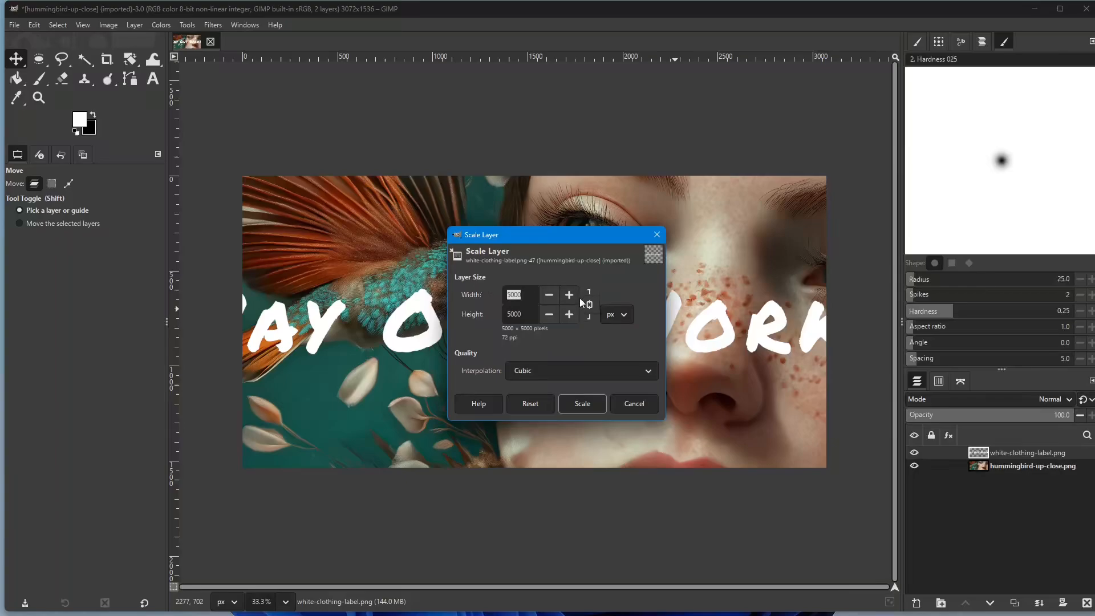
text(150)
click(583, 303)
click(575, 404)
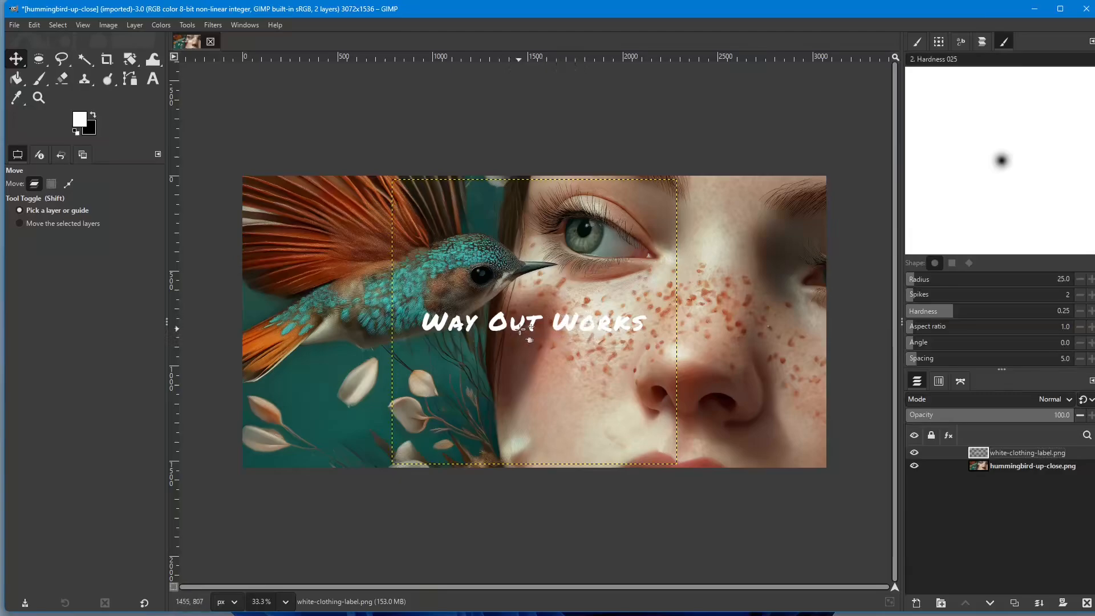
Step: Try the Way Out Works label in the image's lower-right corner and move it back to the centre
drag(542, 333, 686, 455)
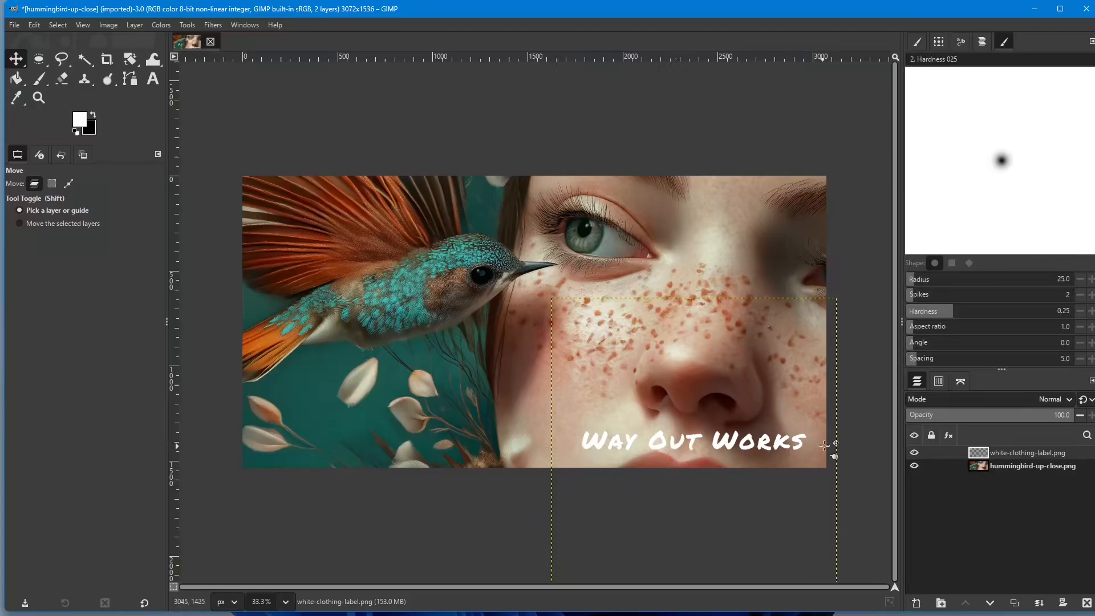
drag(742, 456, 565, 341)
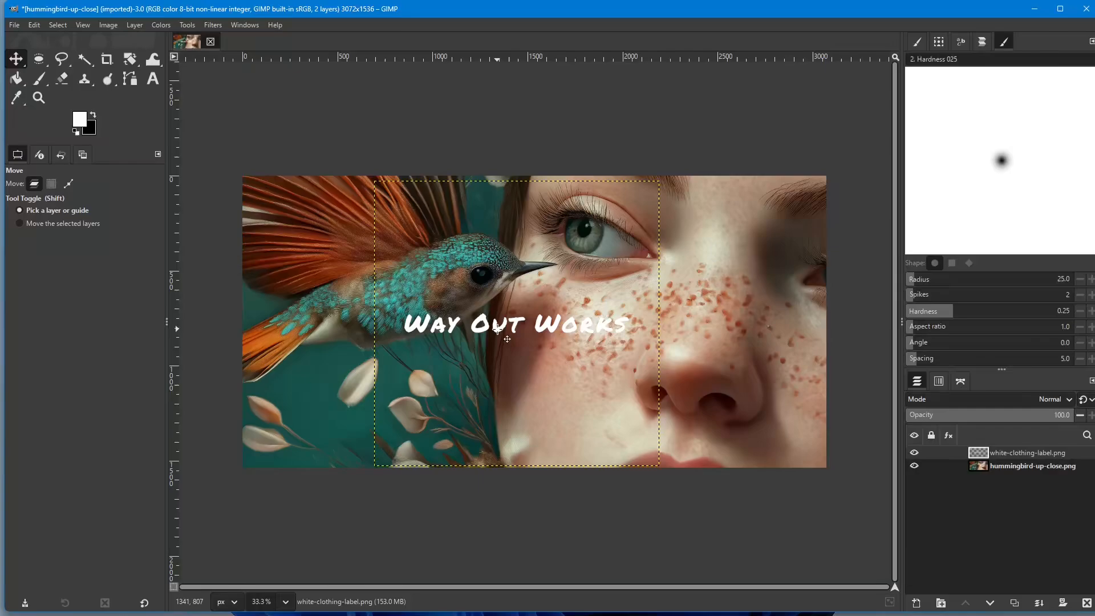
mouse_move(498, 328)
mouse_down()
mouse_move(471, 327)
mouse_move(495, 333)
mouse_move(421, 240)
mouse_move(354, 218)
mouse_move(510, 332)
mouse_up()
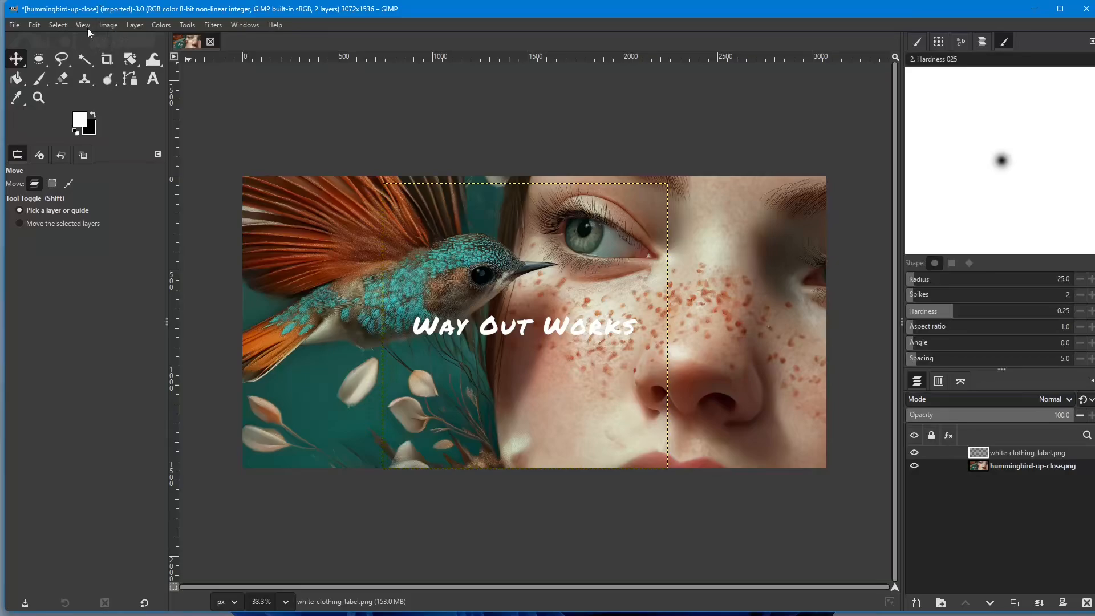
Step: Start an arbitrary rotation of the label layer about its centre with an angle of 45°
click(134, 24)
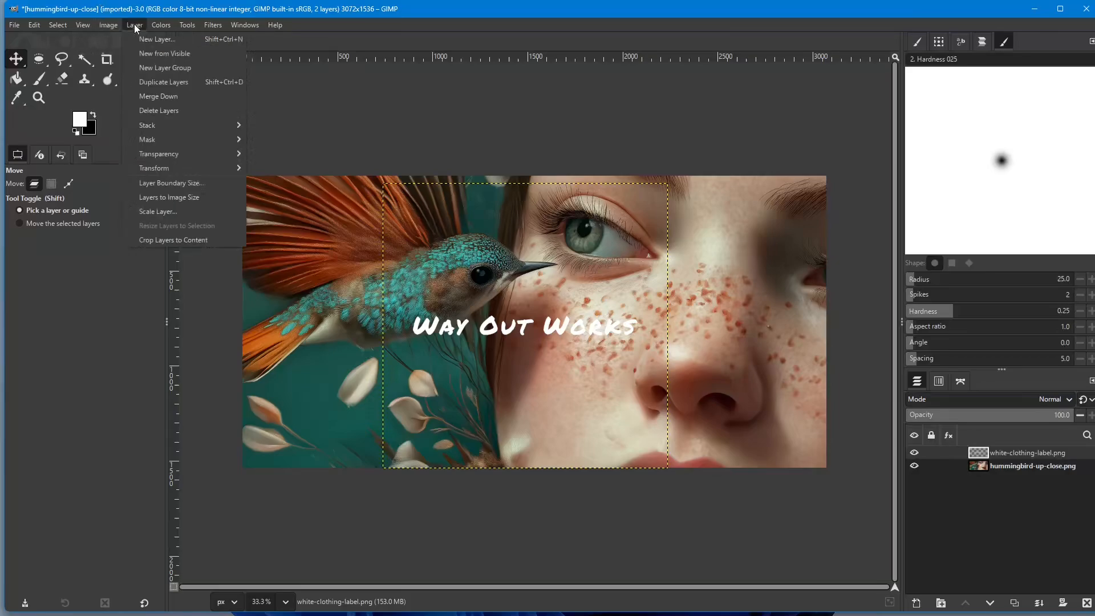
mouse_move(188, 167)
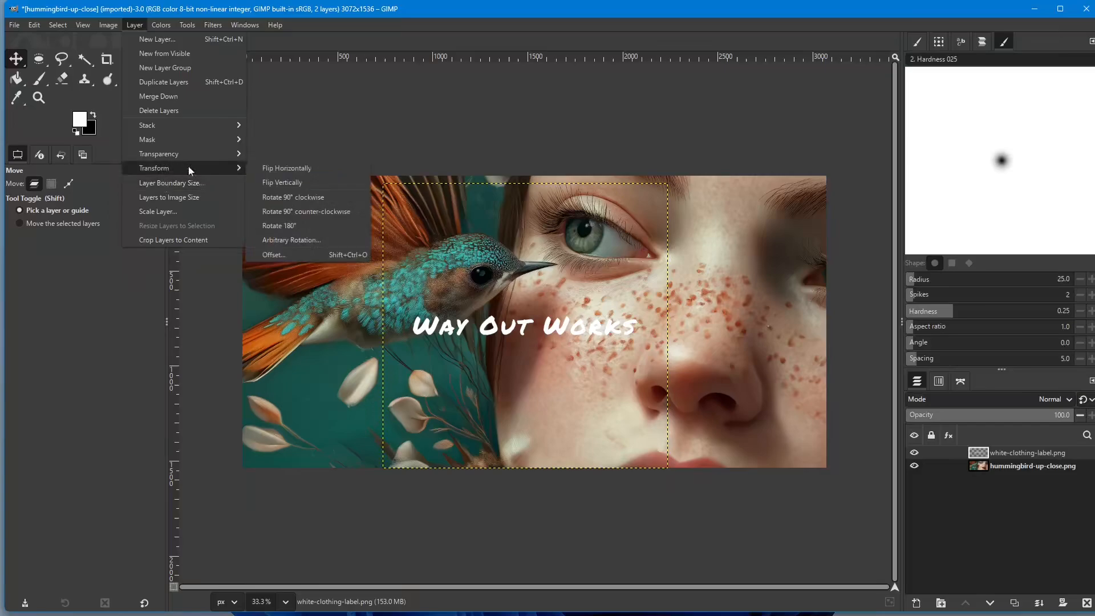
click(294, 239)
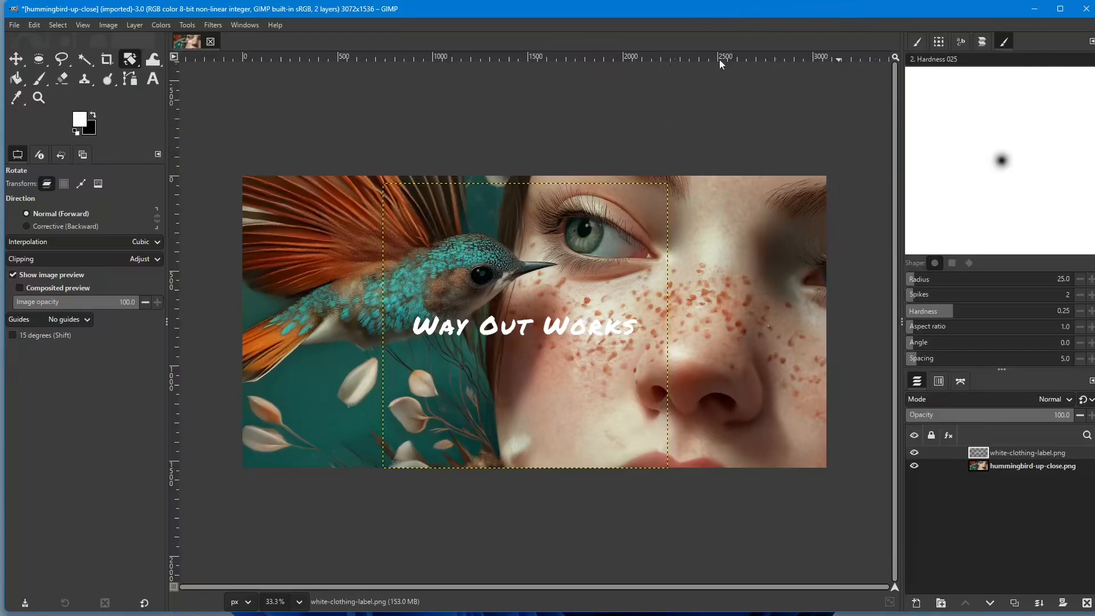
click(493, 330)
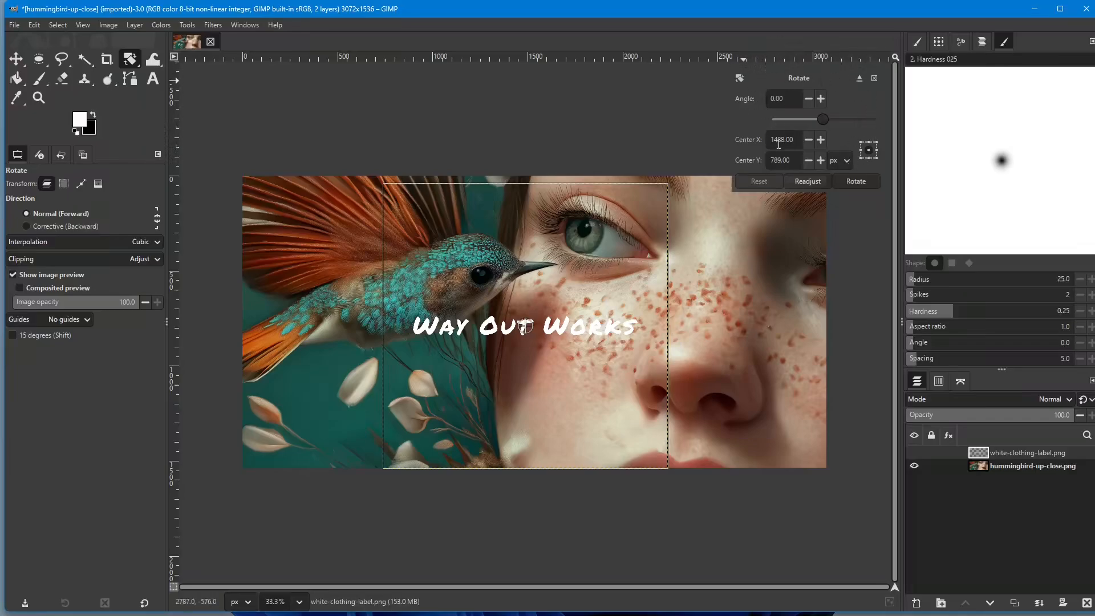
click(871, 147)
click(862, 143)
click(870, 153)
drag(790, 99, 760, 99)
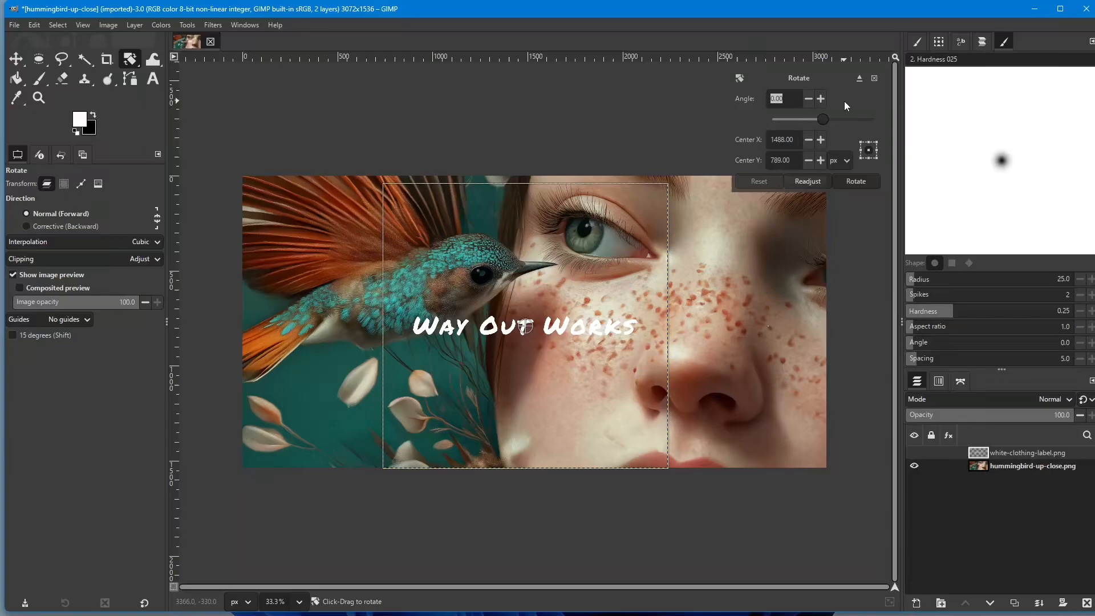
text(45)
key(Return)
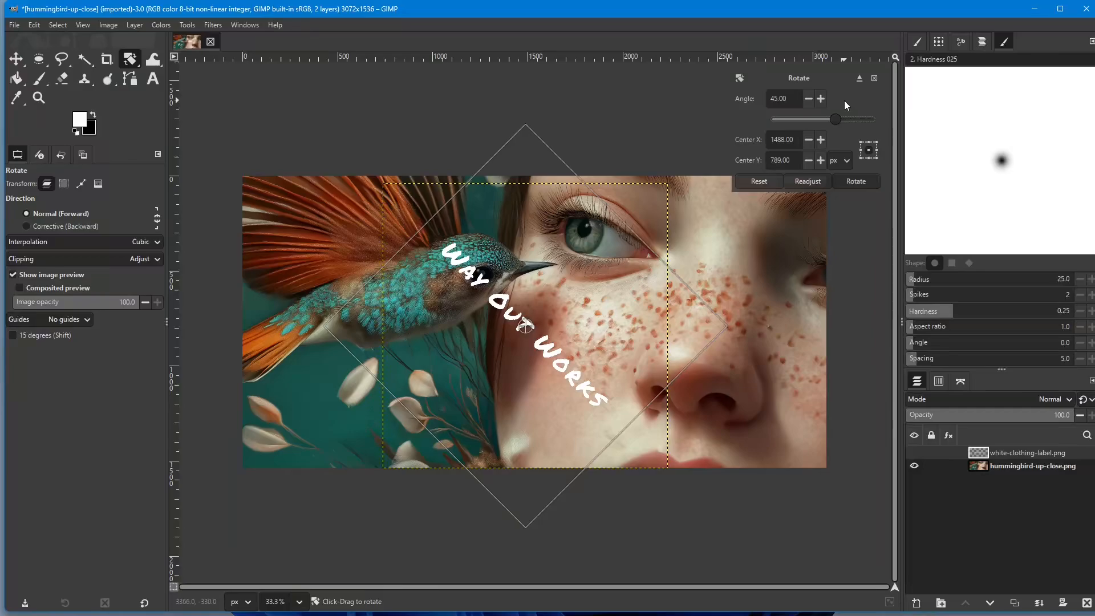
Step: Set the label's rotation angle to -45° and apply it by switching to the Move tool
drag(790, 98, 765, 99)
text(-45)
key(Return)
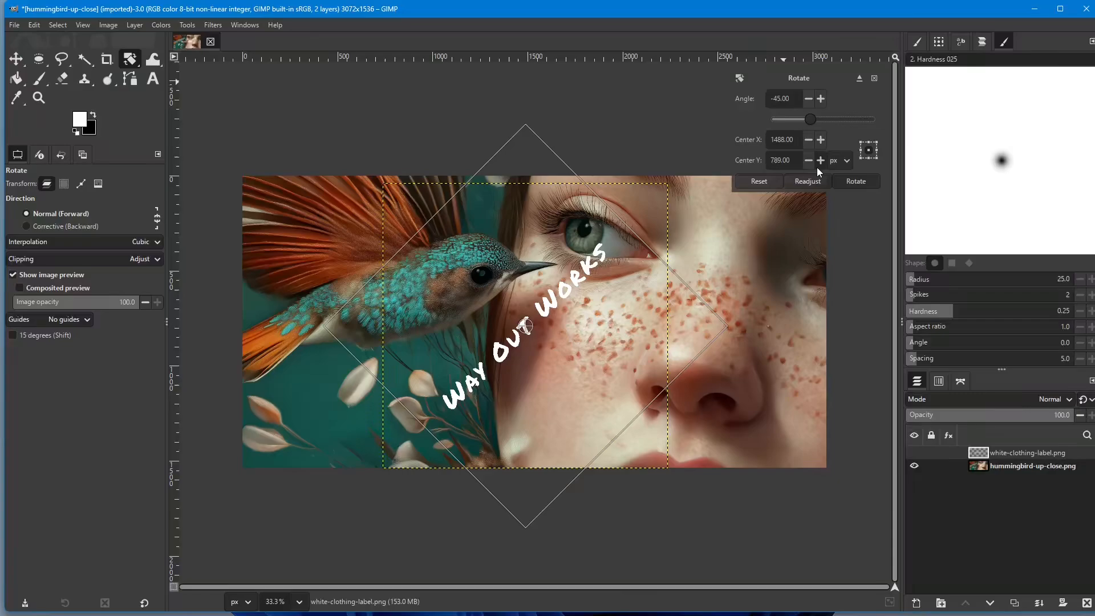
click(17, 63)
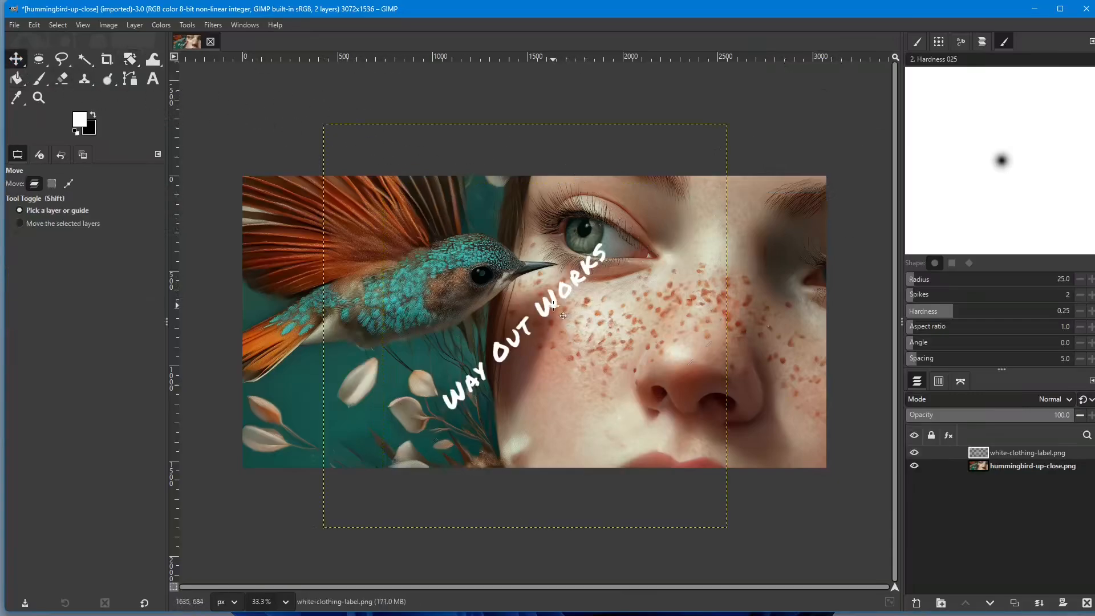
Step: Move the rotated label to the image's upper-left corner, partly beyond the upper edge, and duplicate its layer twice
drag(553, 306, 372, 256)
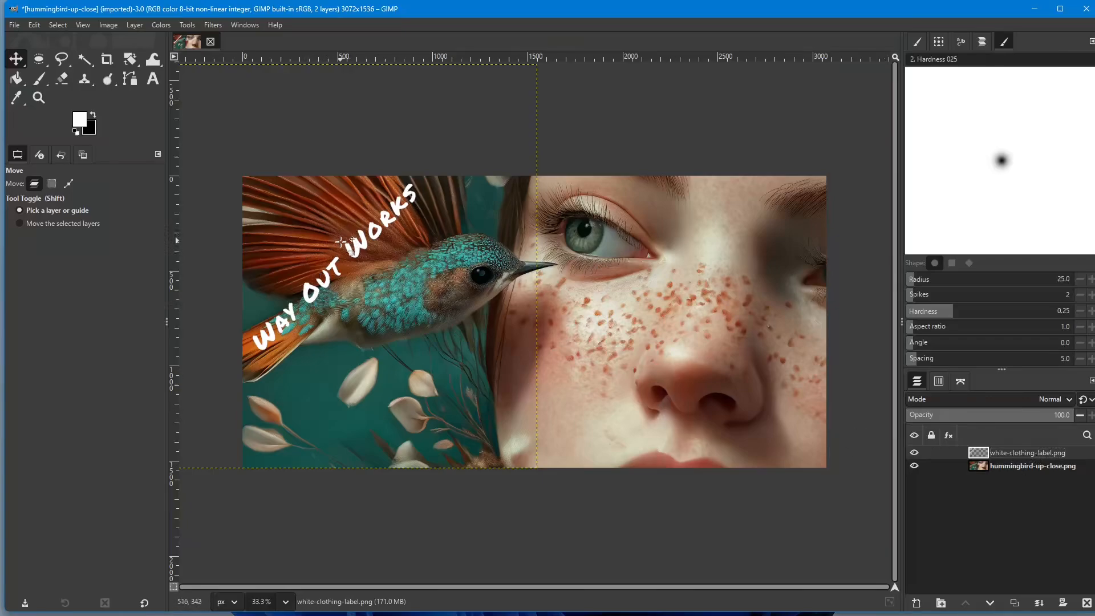
drag(327, 283, 335, 181)
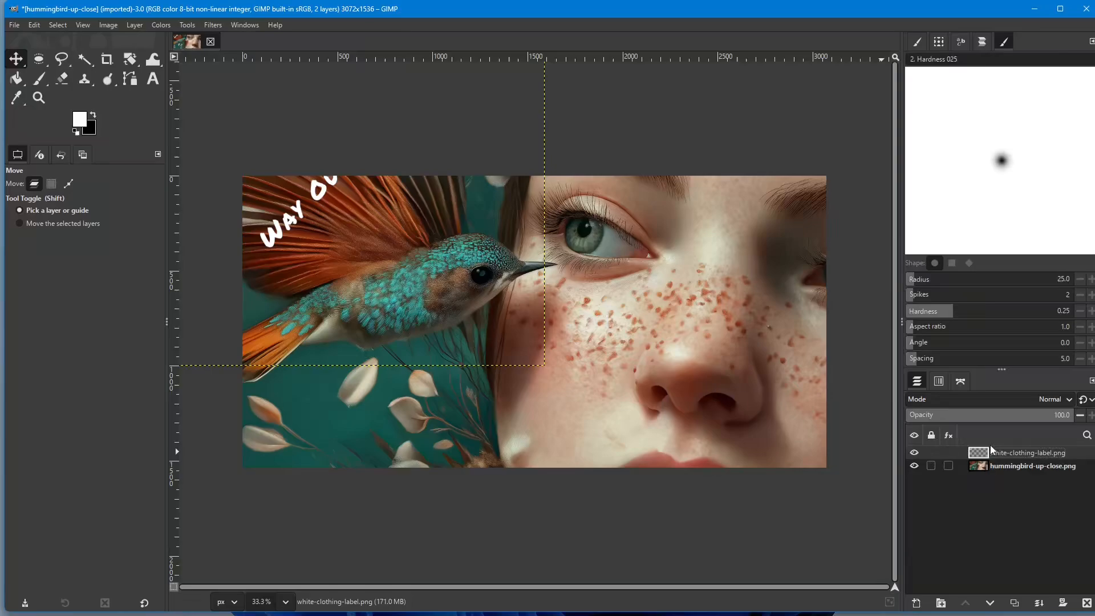
key(shift+ctrl+d)
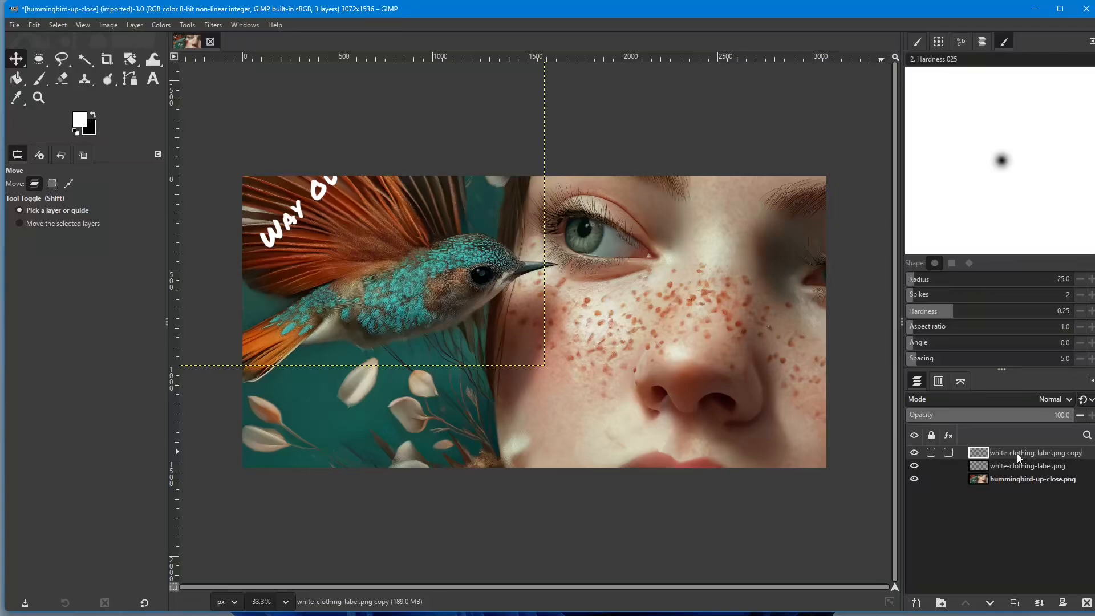
right_click(1018, 454)
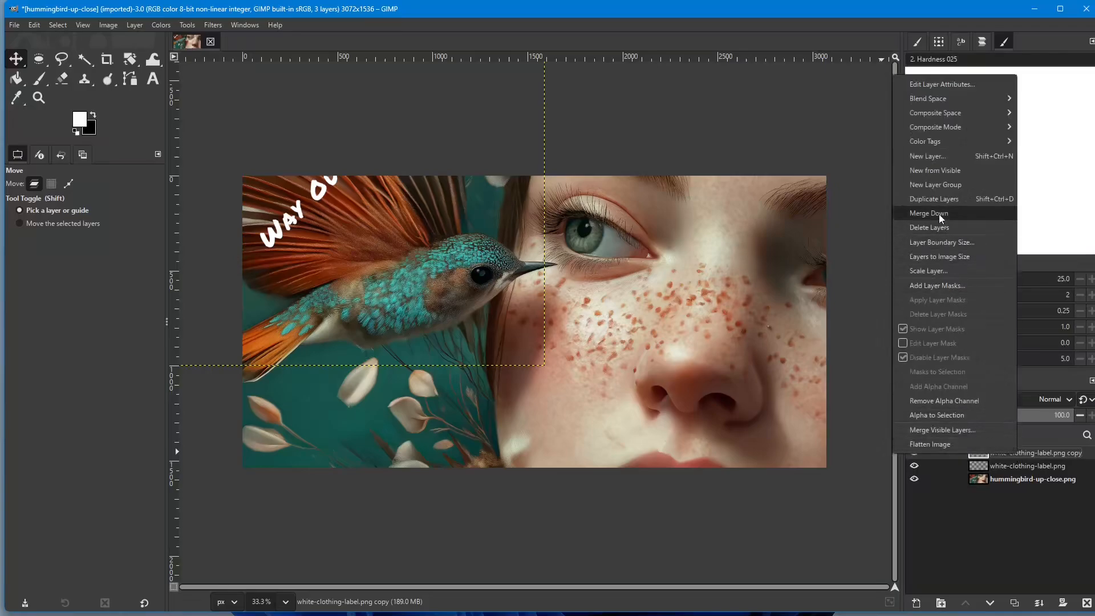
click(989, 201)
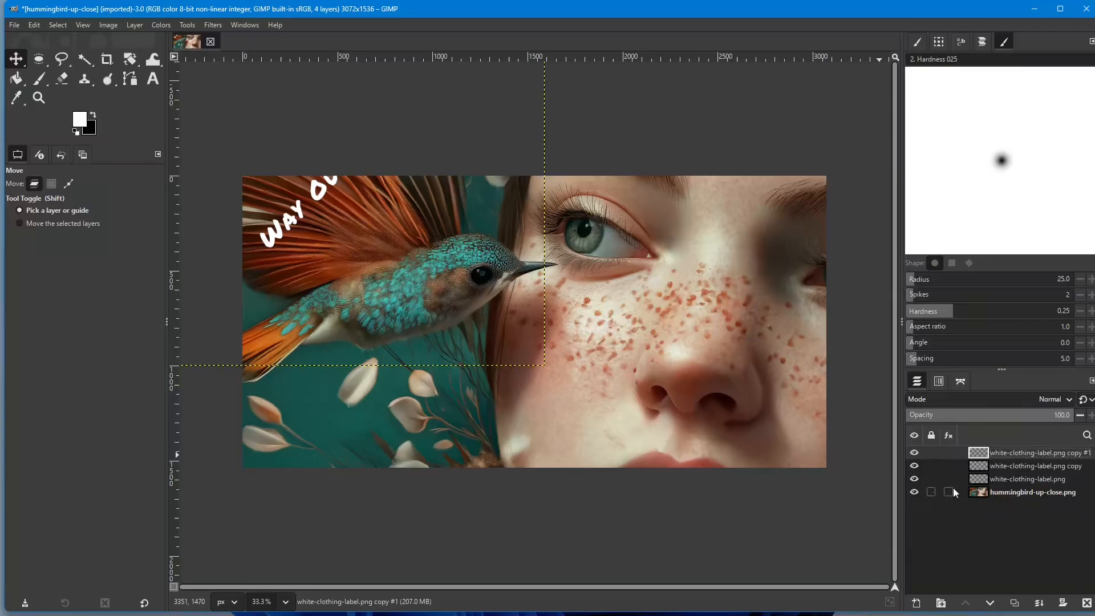
Step: Lock the position of the hummingbird-up-close.png layer and check that it cannot be moved on the canvas
click(1007, 492)
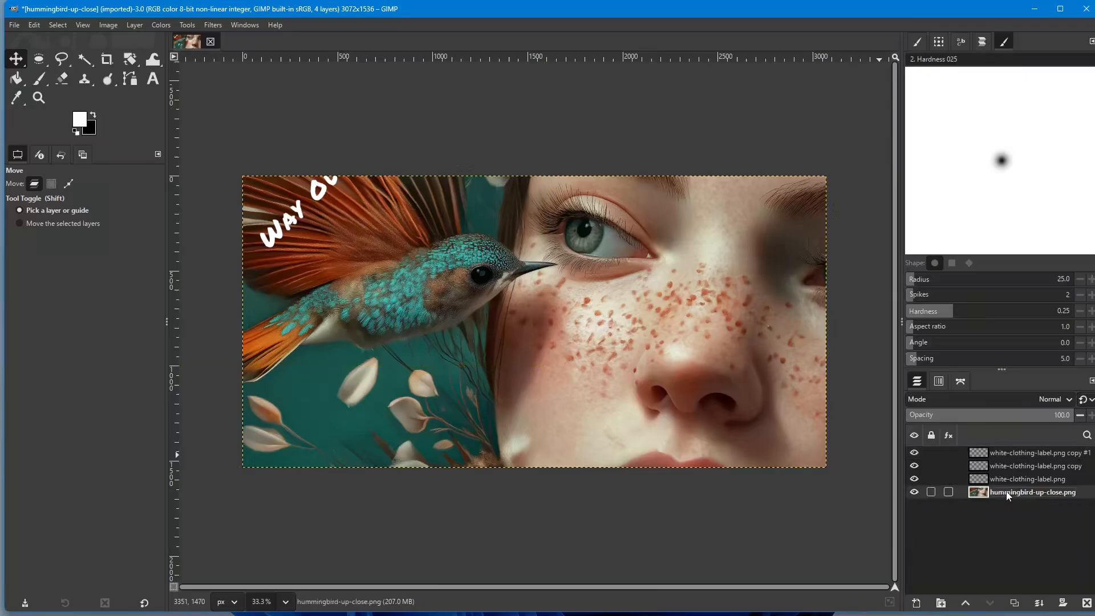
click(932, 491)
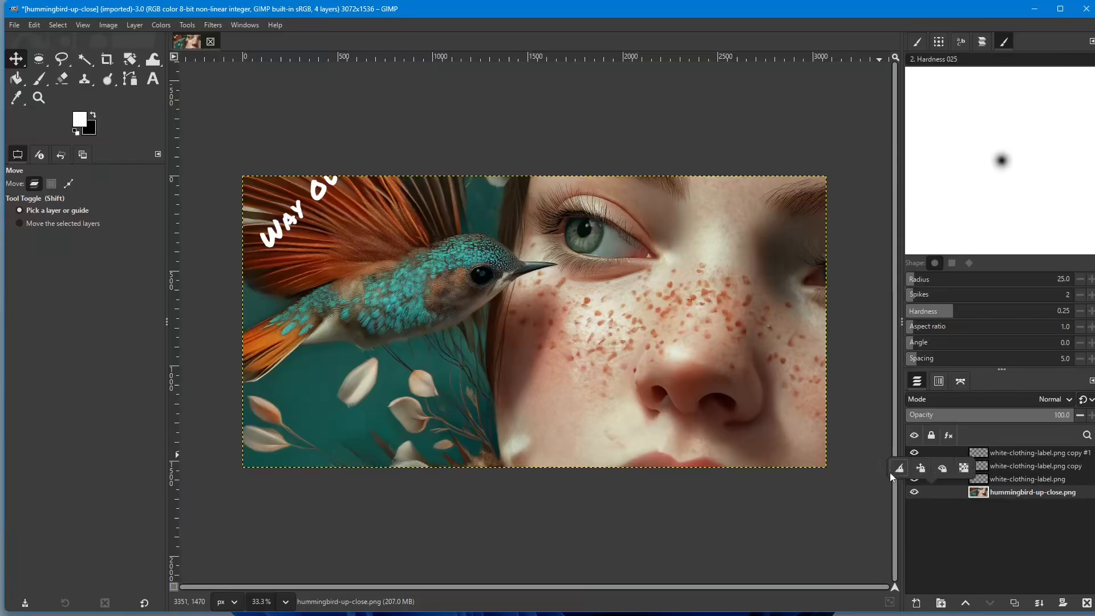
click(921, 469)
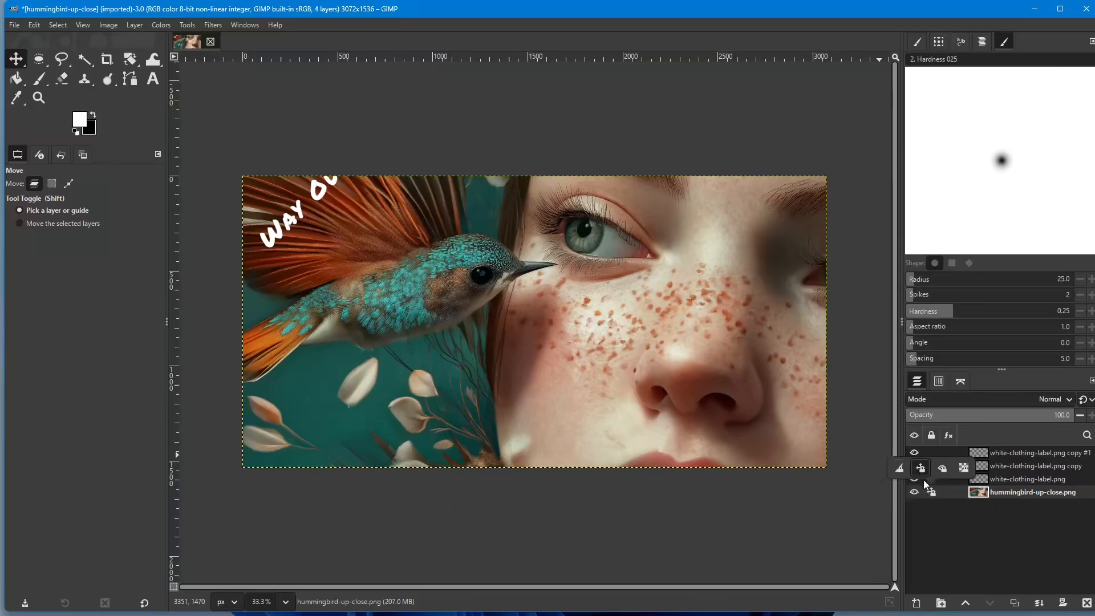
click(1011, 490)
click(666, 409)
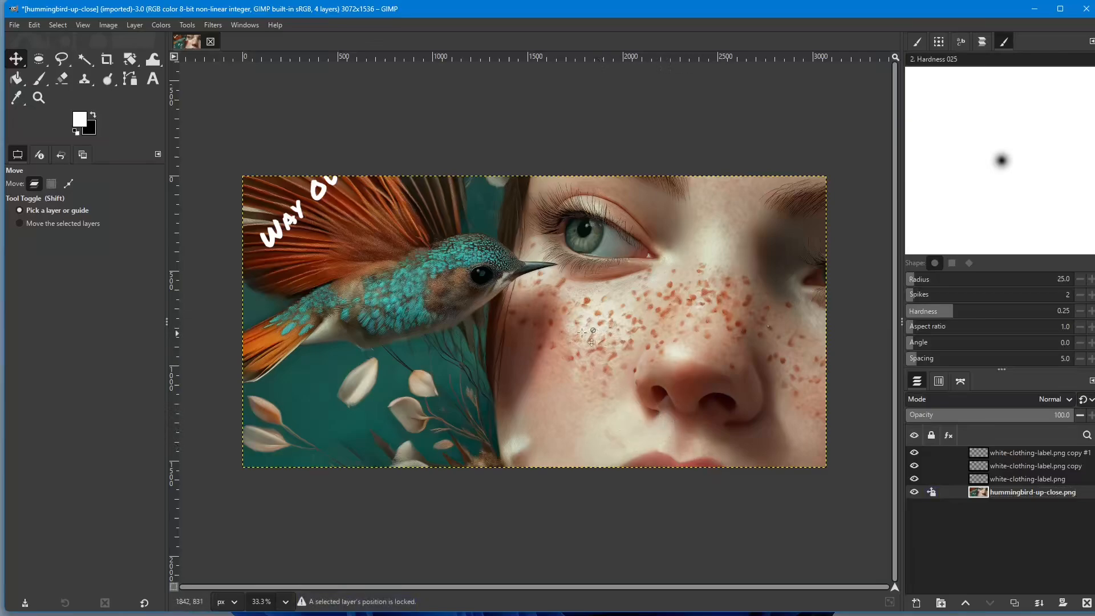
click(511, 253)
Step: Place one label copy diagonally across the bird's body and another over the woman's eye
drag(298, 211, 324, 364)
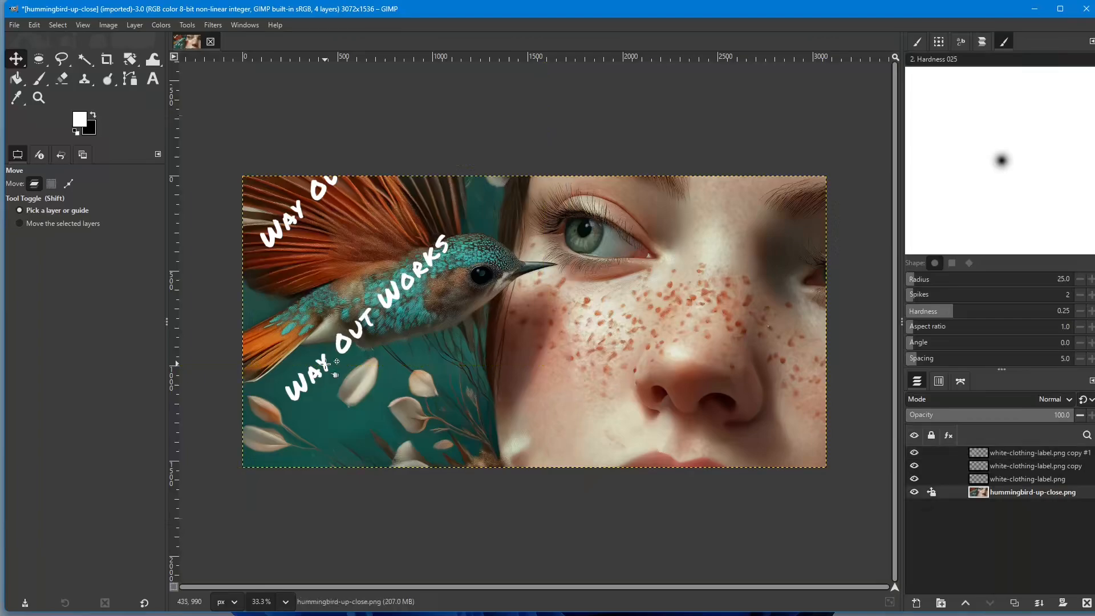
click(1011, 479)
click(1008, 465)
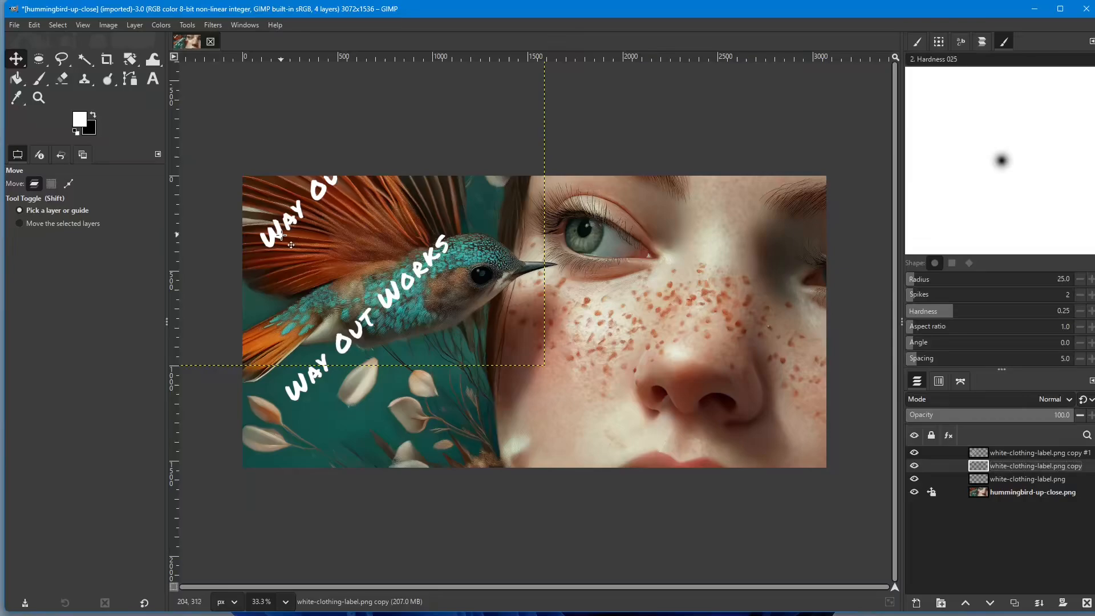
drag(280, 235, 550, 287)
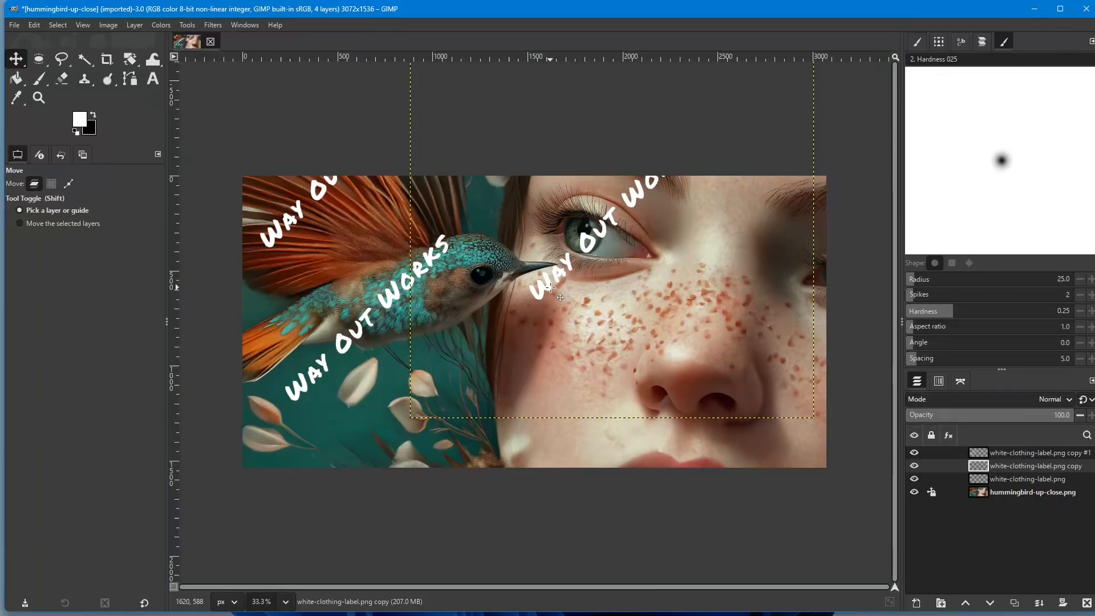
Step: Duplicate the label layer lying across the bird and move the copy over the woman's nose
click(1021, 457)
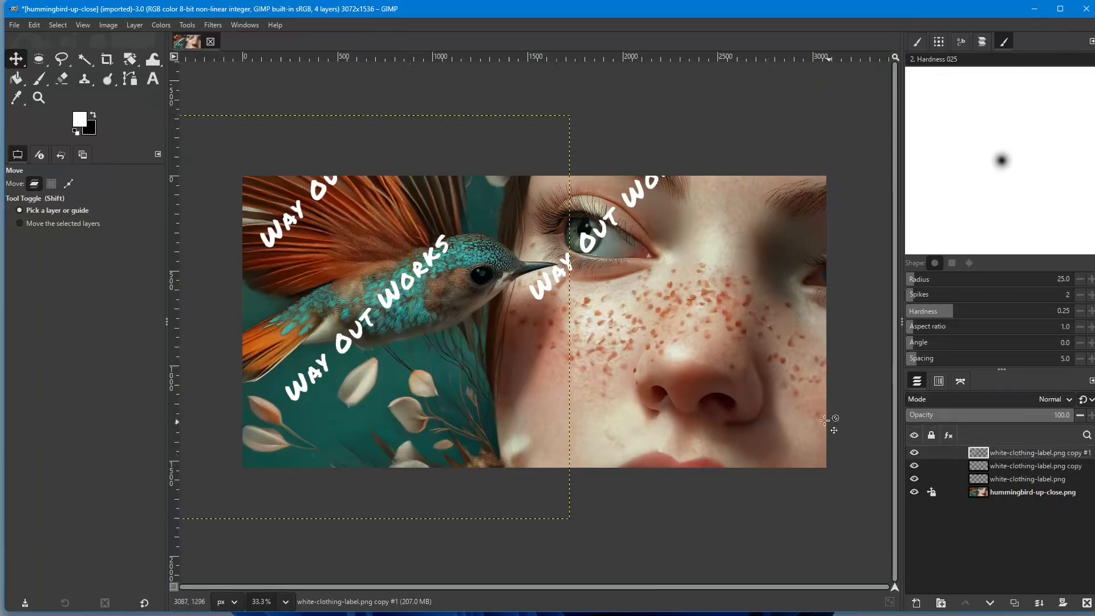
key(ctrl+shift+d)
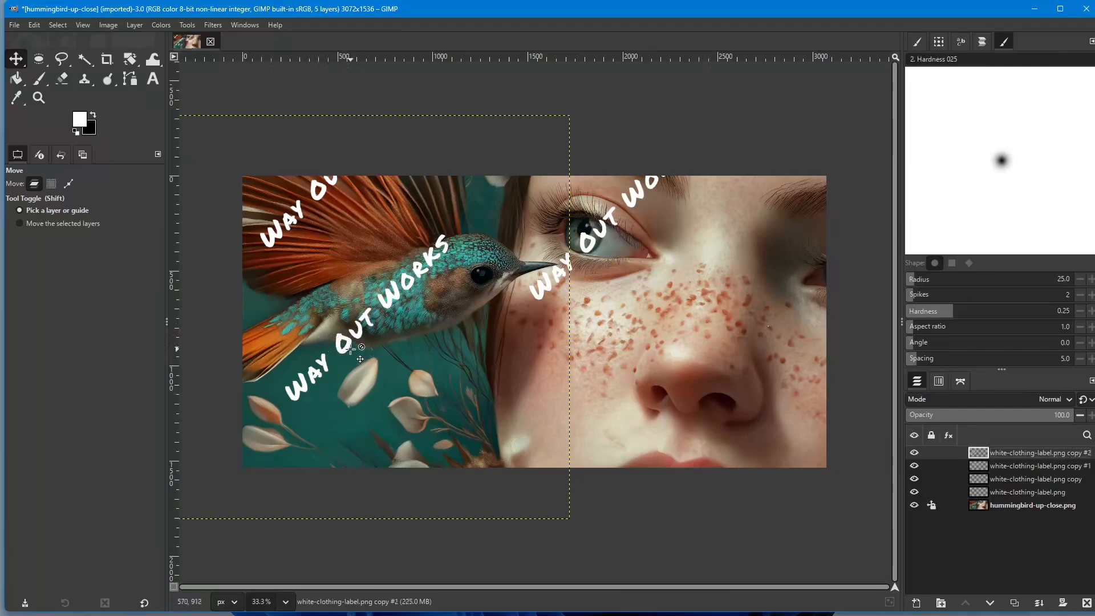
drag(340, 346, 682, 352)
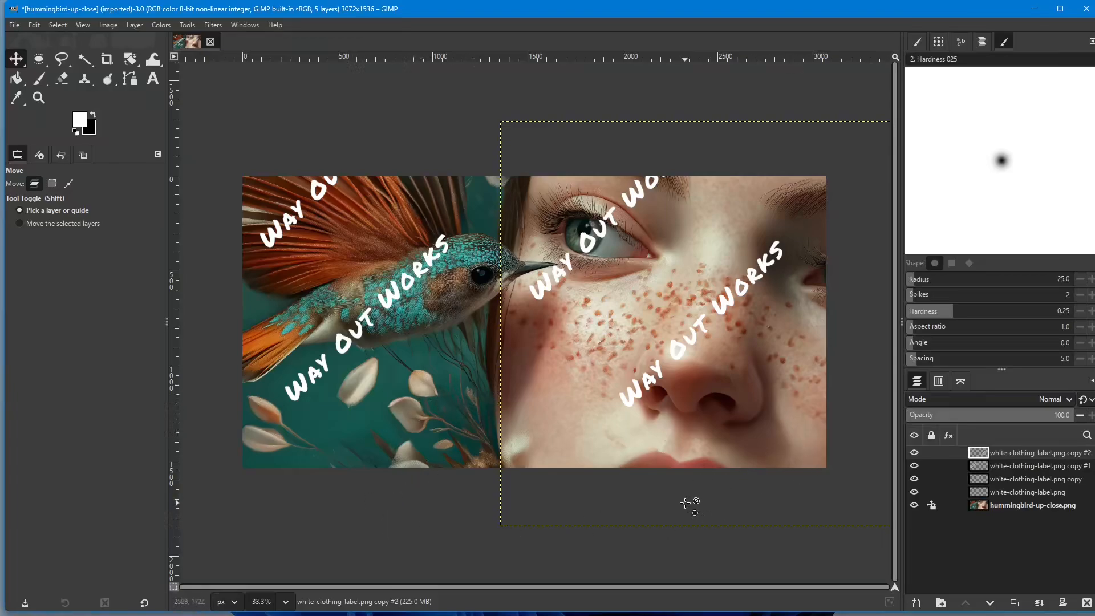
Step: Duplicate the label over the nose twice and move one copy onto the flowers at the image's lower edge
key(ctrl+shift+d)
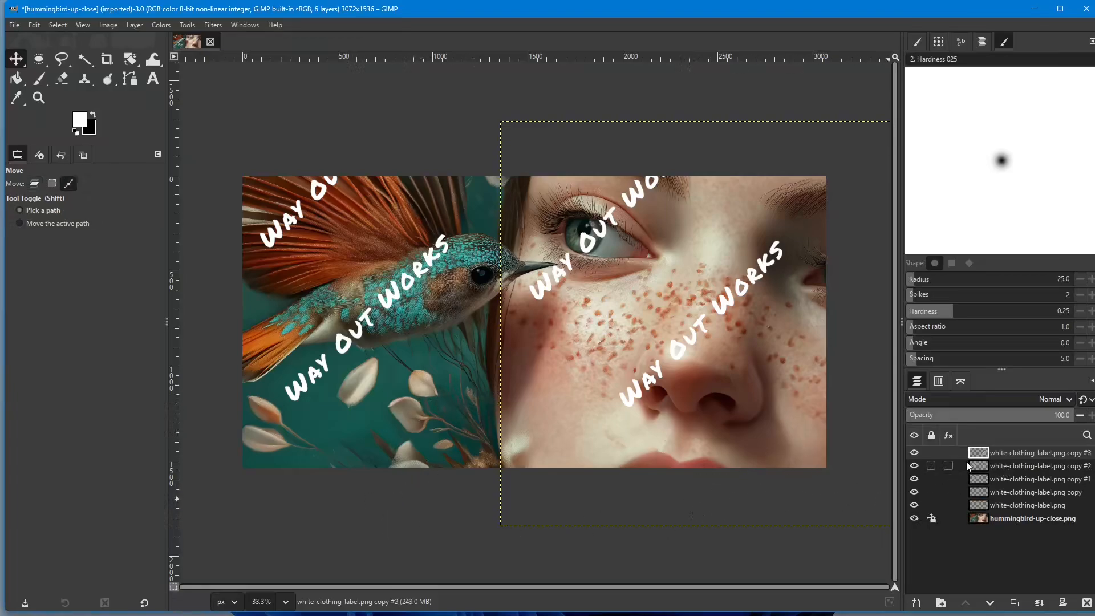
key(ctrl+shift+d)
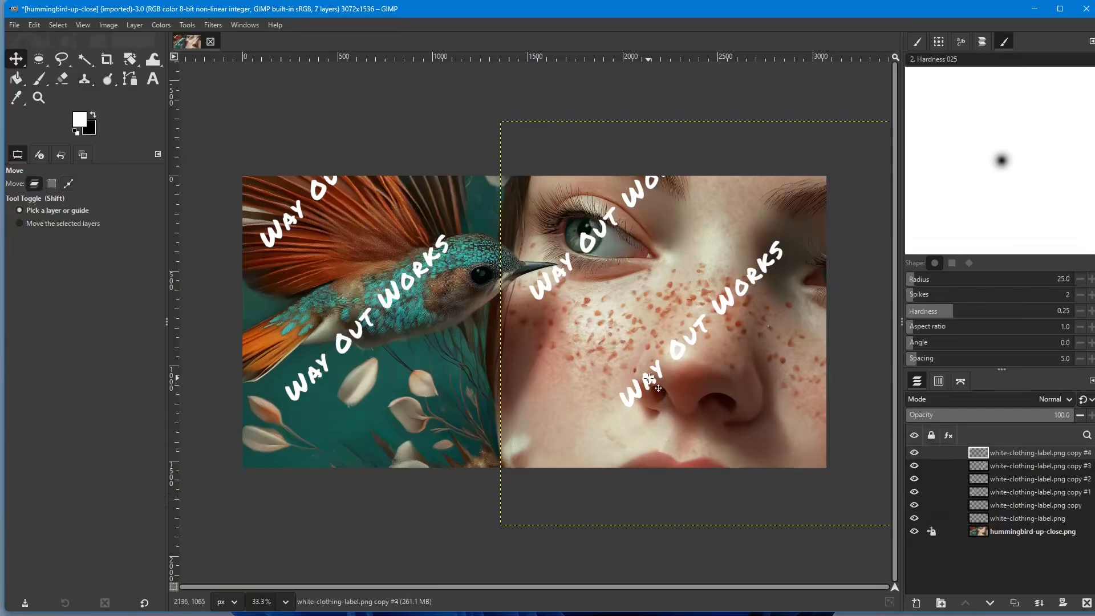
drag(651, 381, 351, 528)
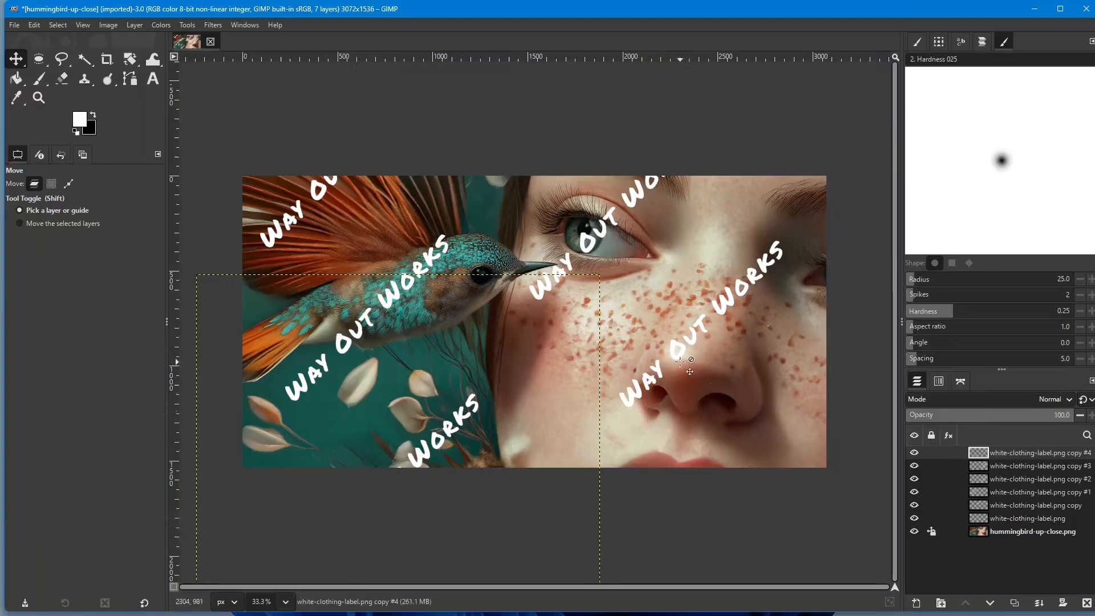
Step: Move the remaining label copy to the image's lower-right corner, beside the woman's mouth
drag(679, 358, 719, 513)
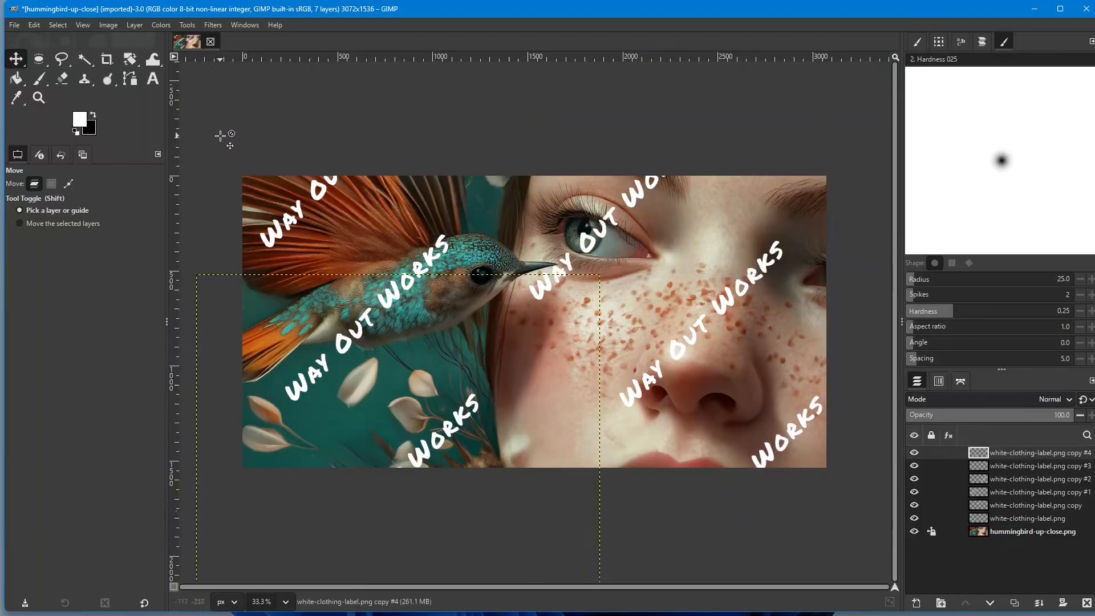
Step: Select all six white-clothing-label layers, leaving out the locked hummingbird layer, and merge them into a single layer
click(994, 519)
shift+click(991, 453)
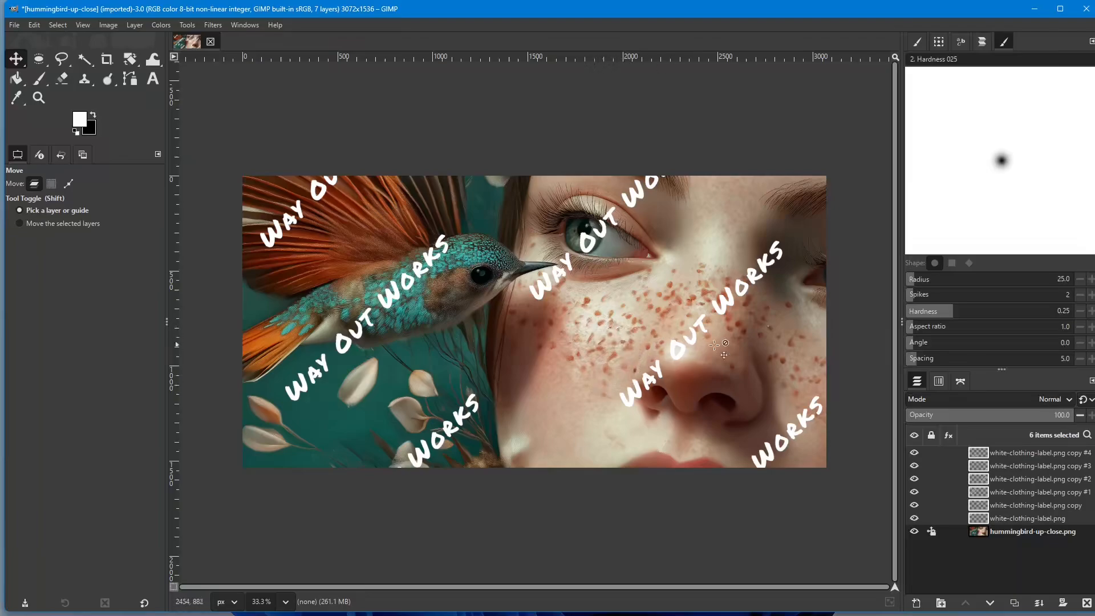
click(1011, 518)
click(1015, 456)
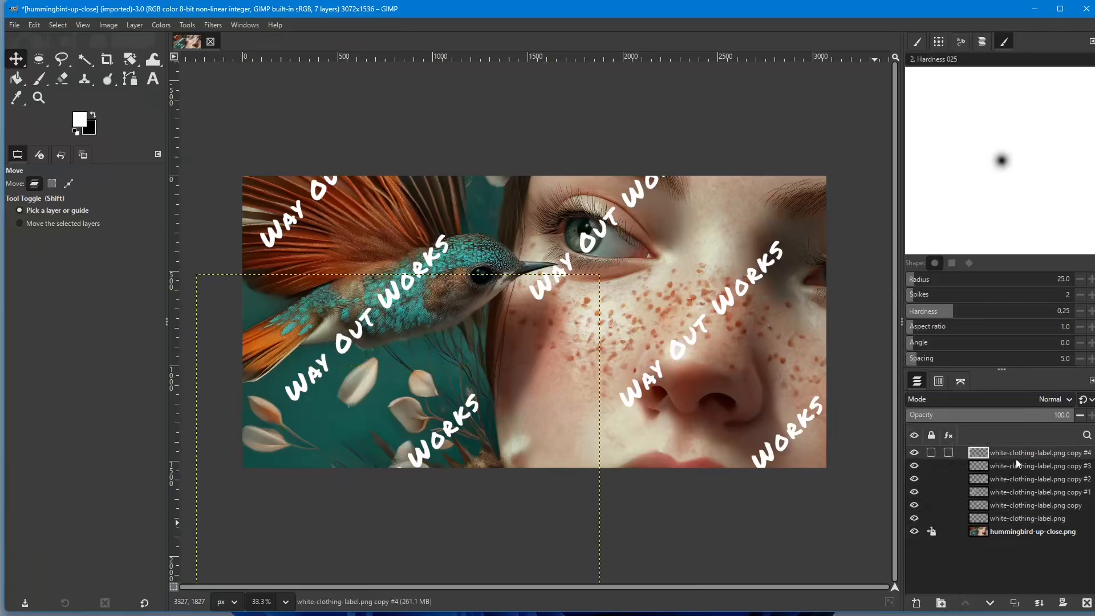
ctrl+click(1018, 466)
ctrl+click(1016, 480)
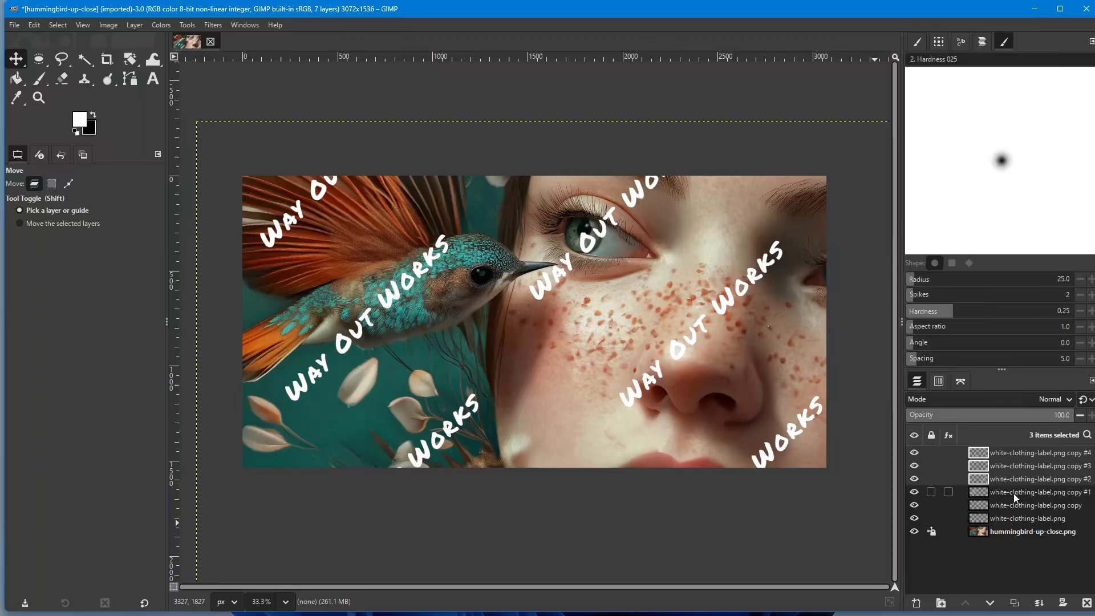
ctrl+click(1014, 494)
ctrl+click(1012, 505)
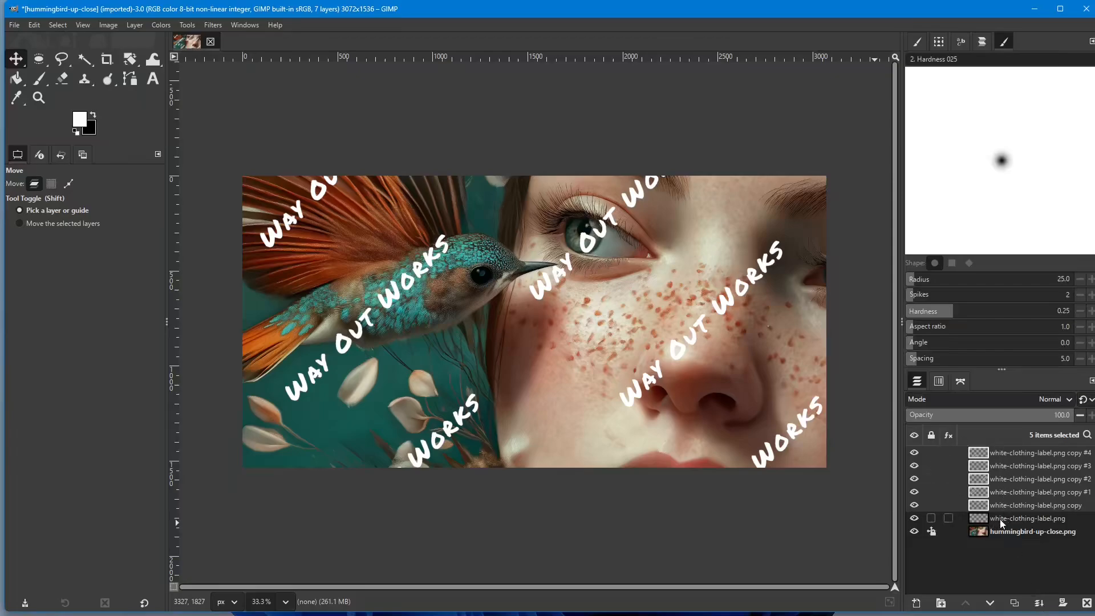
click(1039, 606)
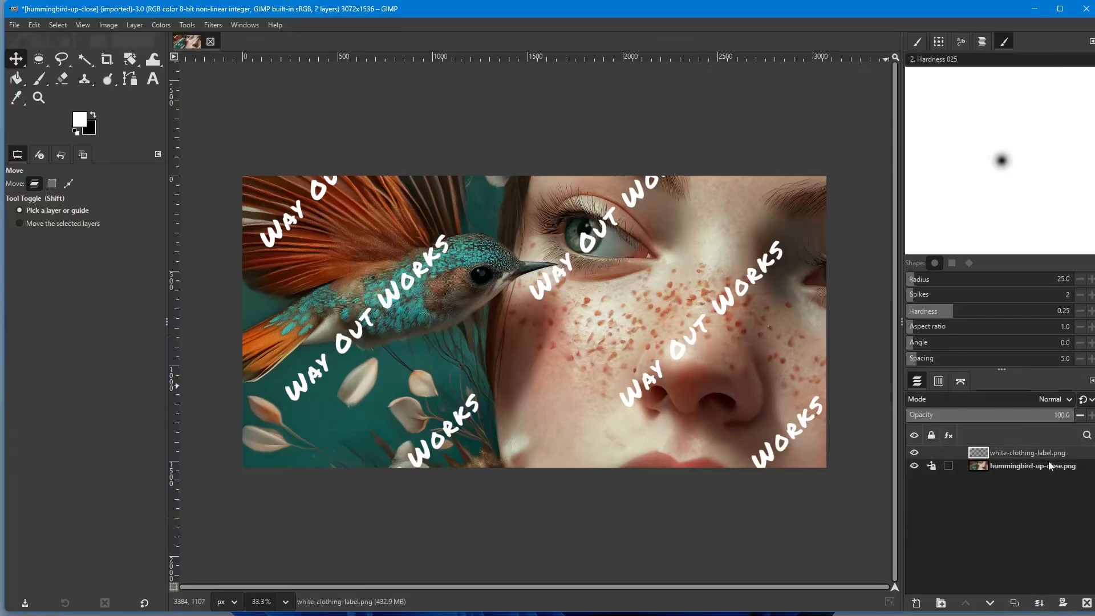
Step: Toggle the merged label layer's visibility repeatedly to compare the image with and without the watermark, leaving the layer shown
click(914, 452)
click(914, 452)
click(914, 452)
click(914, 452)
click(914, 452)
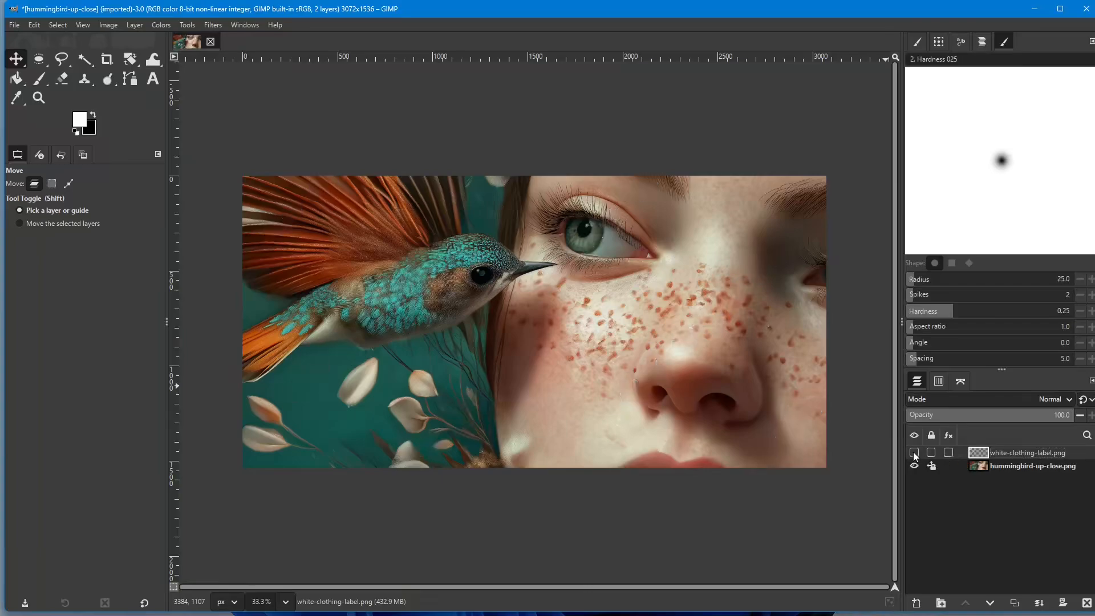
click(914, 453)
click(914, 453)
click(914, 453)
click(914, 452)
click(914, 452)
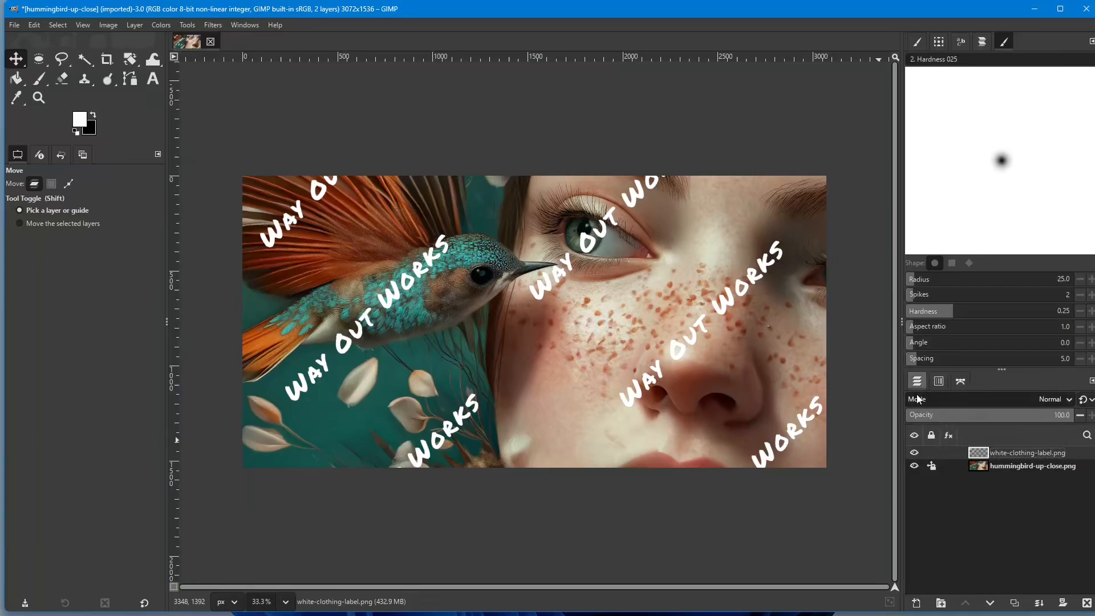
Step: Set the merged label layer's blend mode to Color erase and inspect the lettering over the nose up close
click(1069, 400)
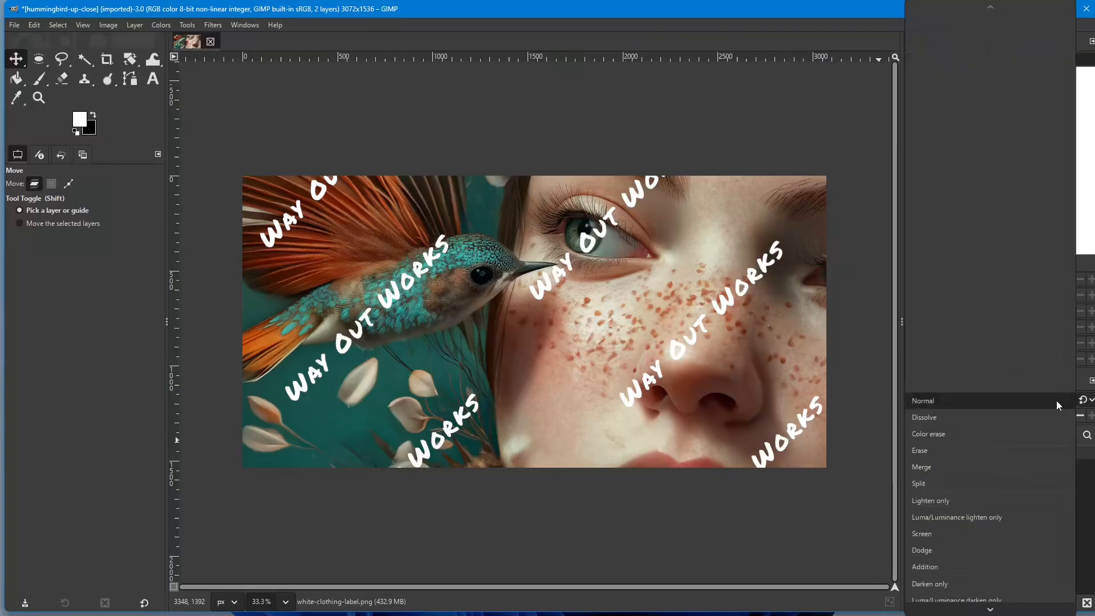
click(1018, 402)
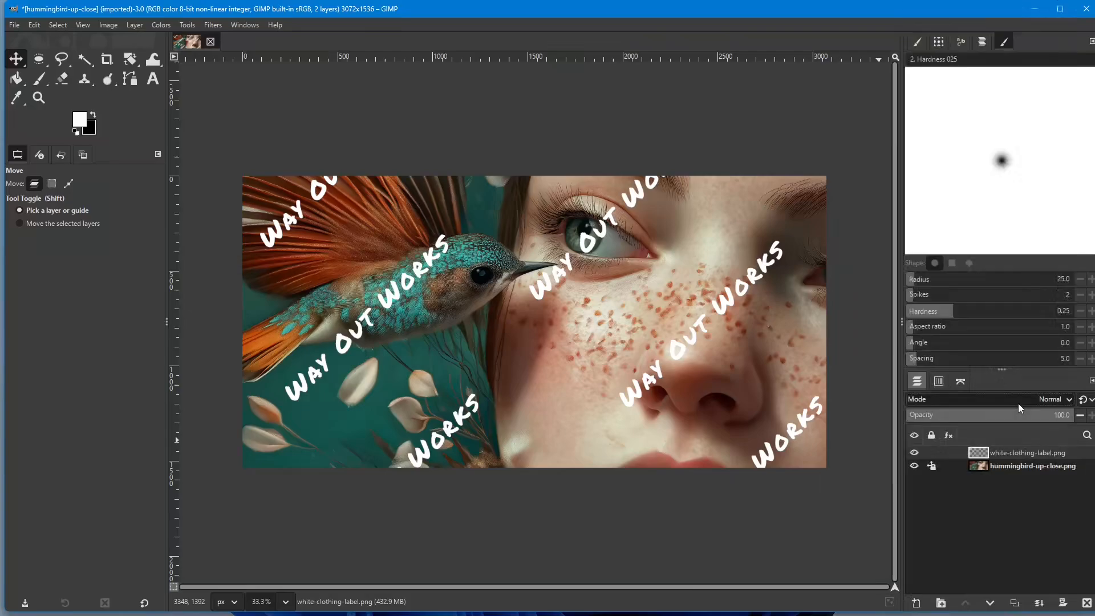
click(992, 401)
click(990, 401)
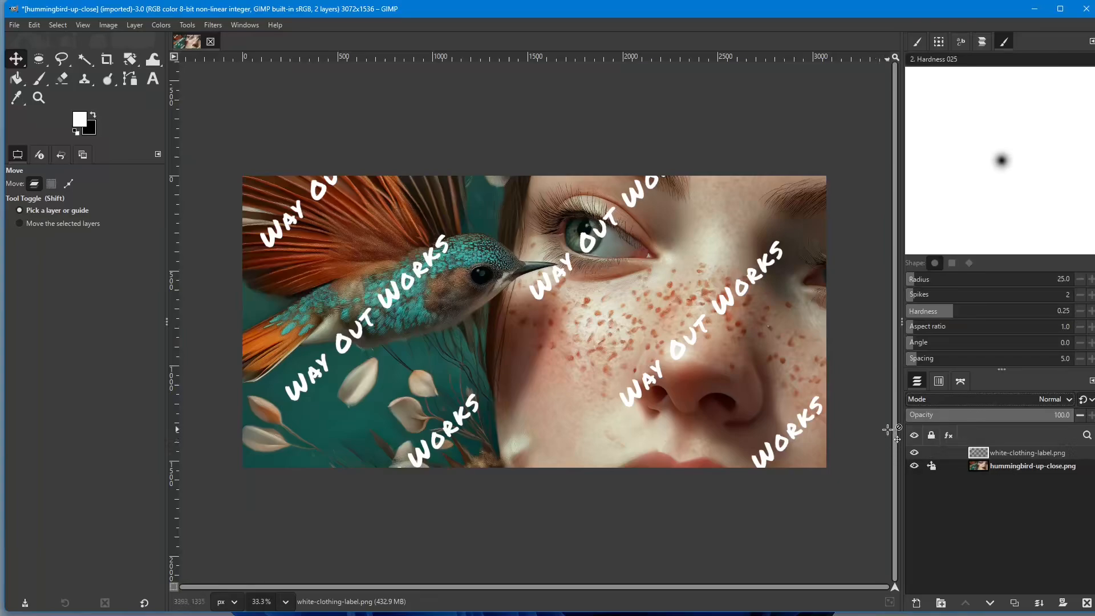
key(Down)
key(Down)
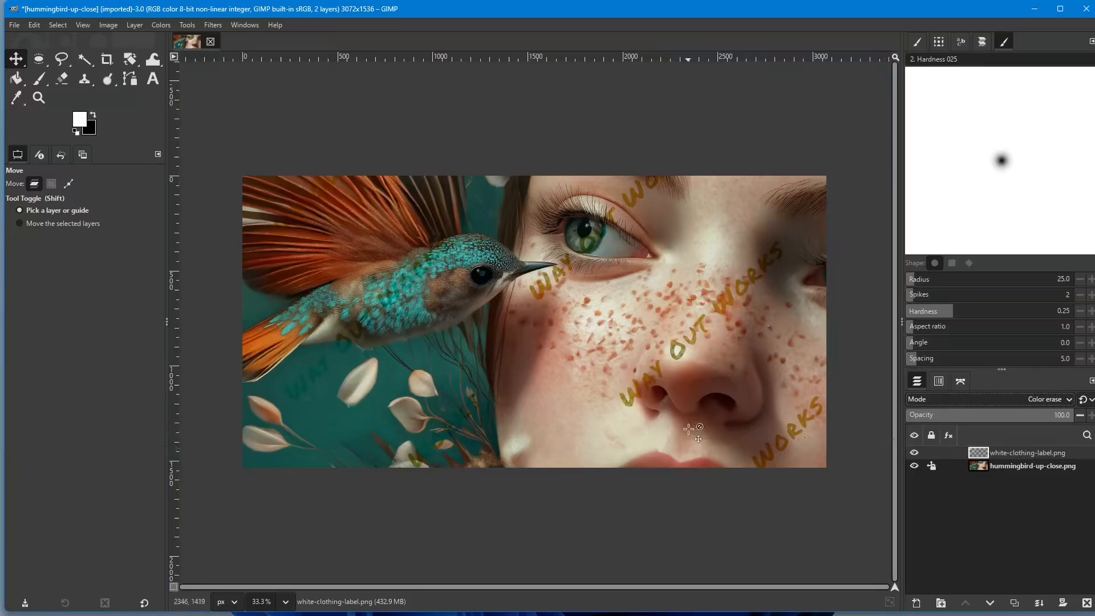
scroll(673, 353, up, 6)
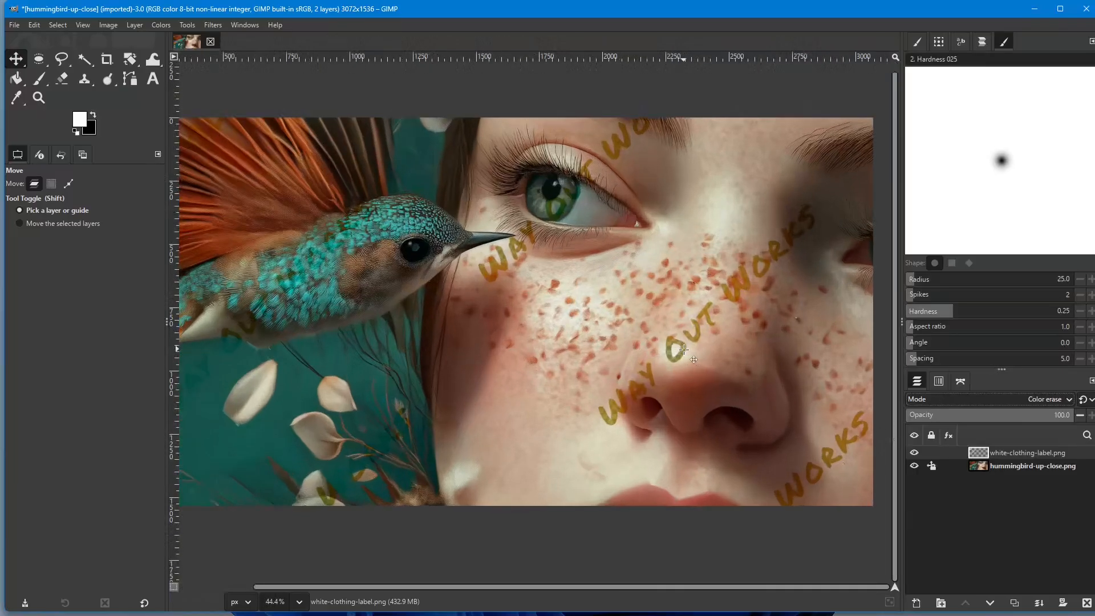
scroll(694, 380, up, 2)
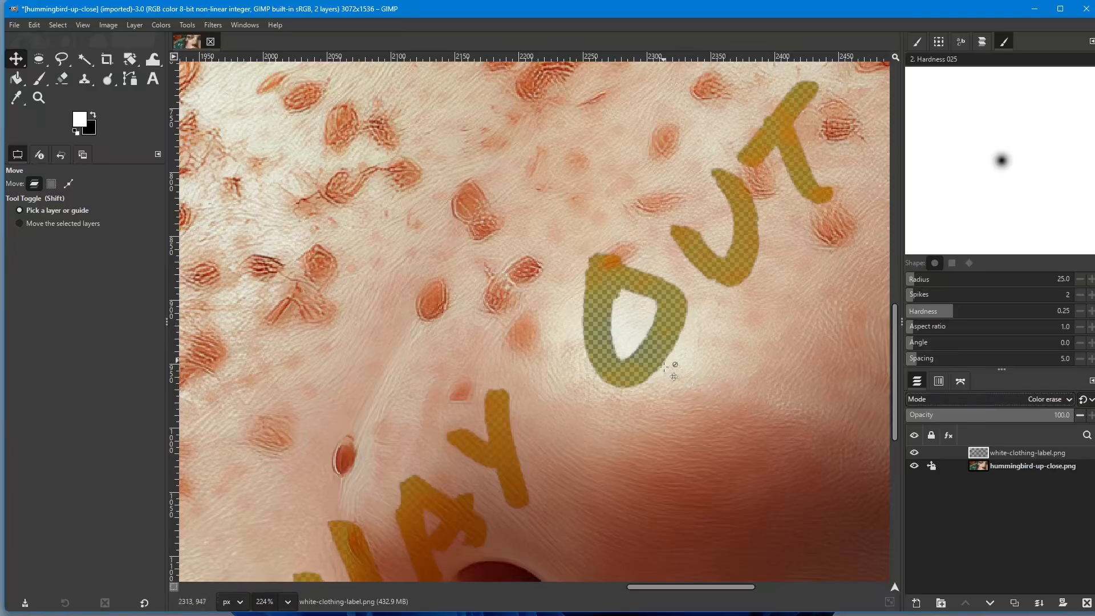
scroll(707, 342, down, 6)
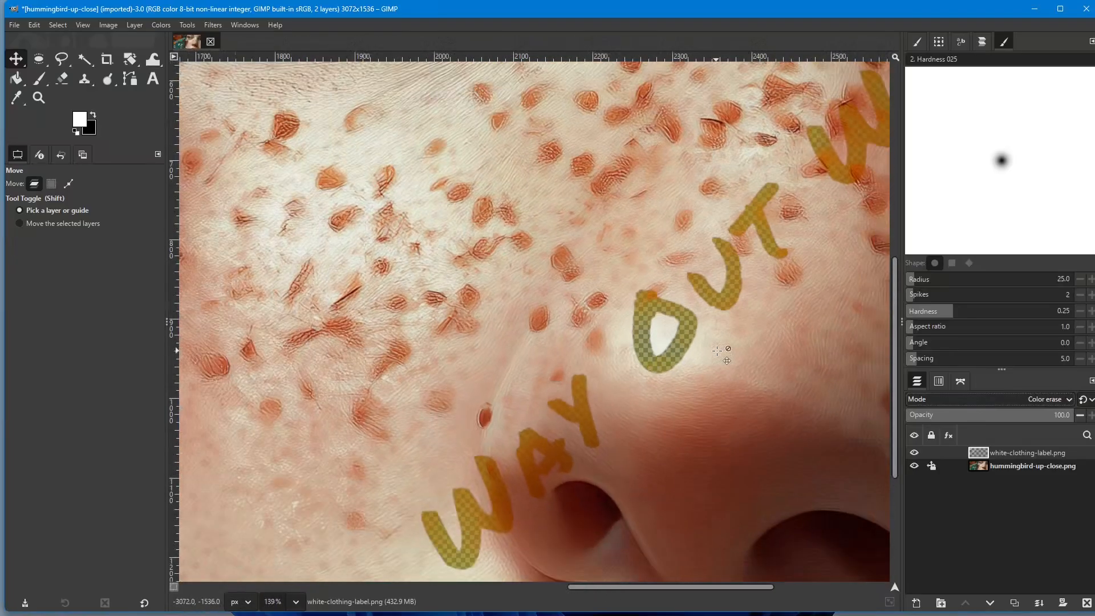
scroll(718, 351, down, 2)
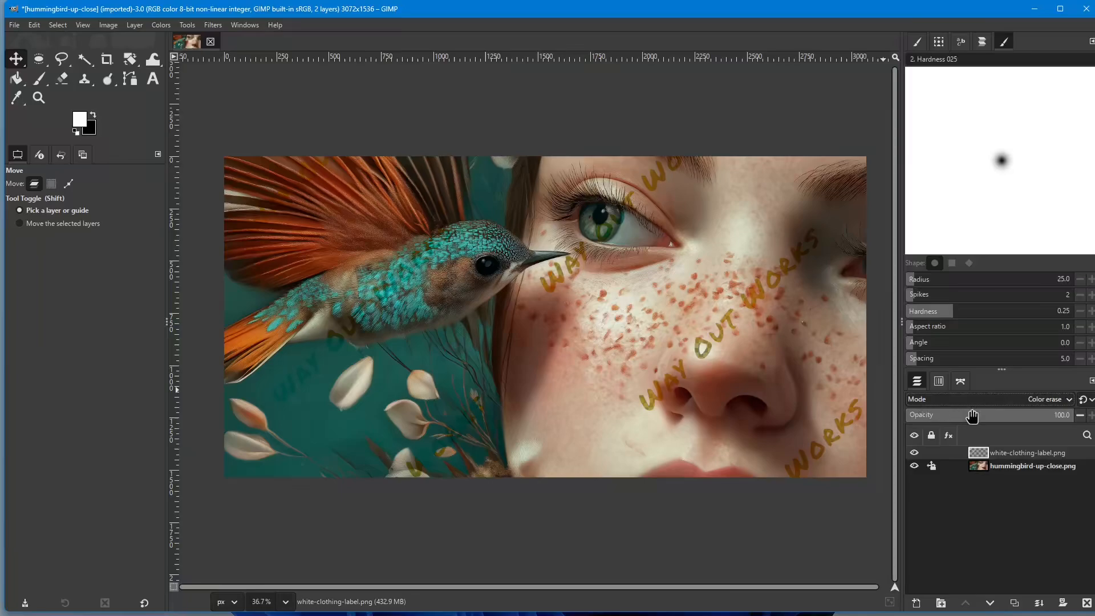
Step: Try the Merge, Split, Luma lighten only and Darken only blend modes on the merged label layer
click(1027, 399)
click(1014, 400)
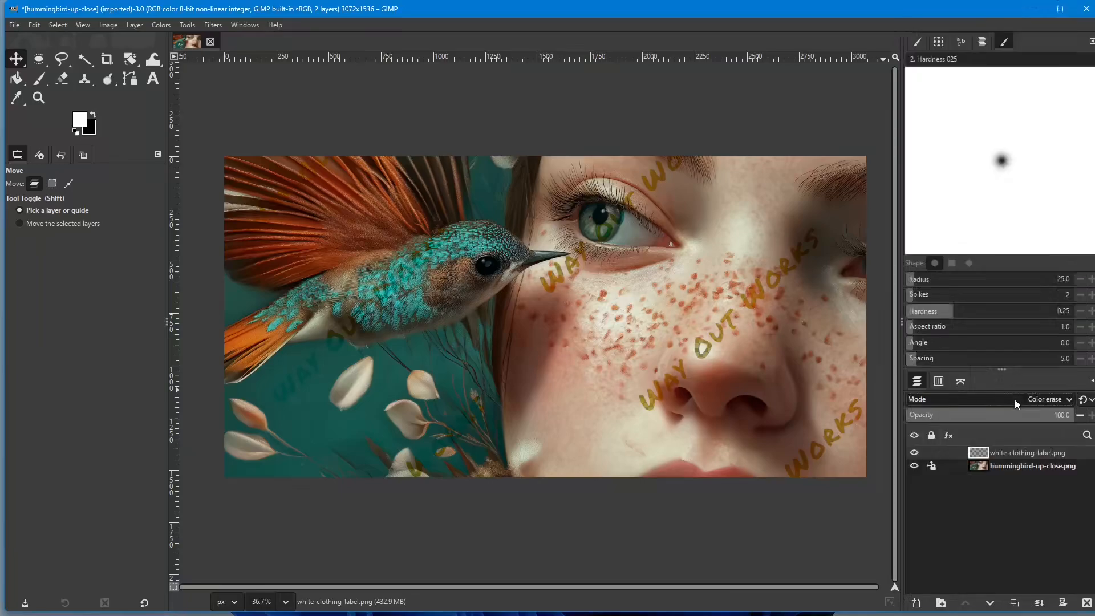
scroll(1015, 399, down, 2)
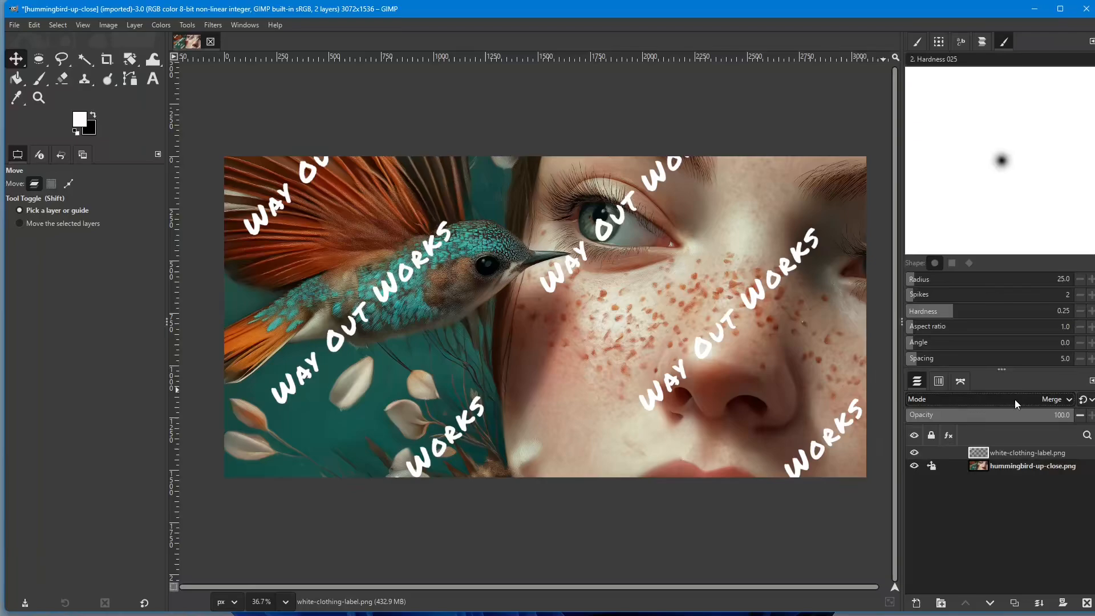
scroll(1015, 400, down, 1)
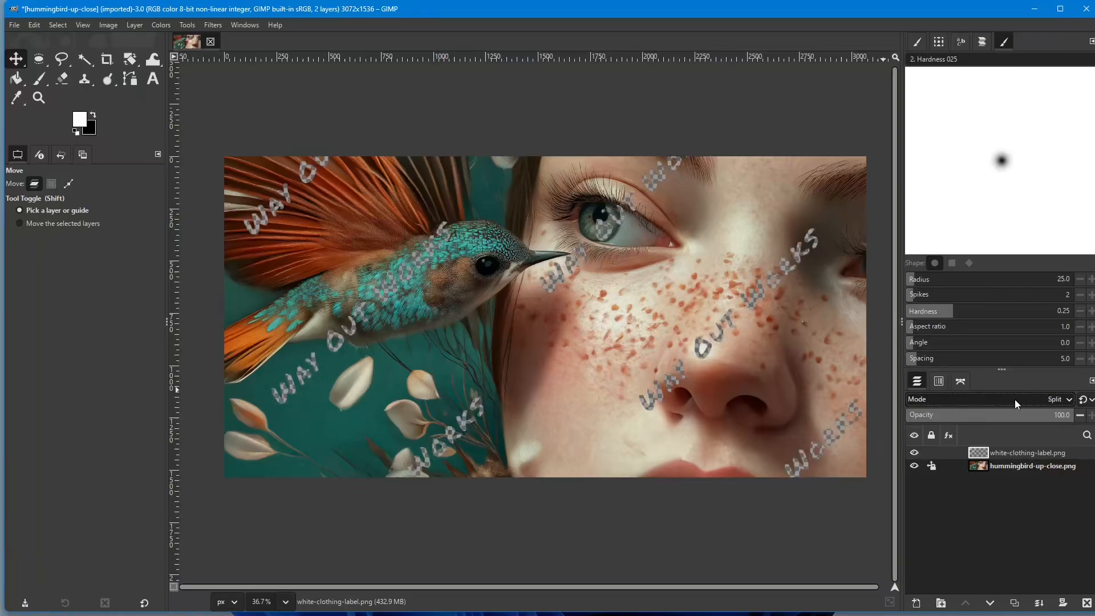
scroll(1015, 400, down, 1)
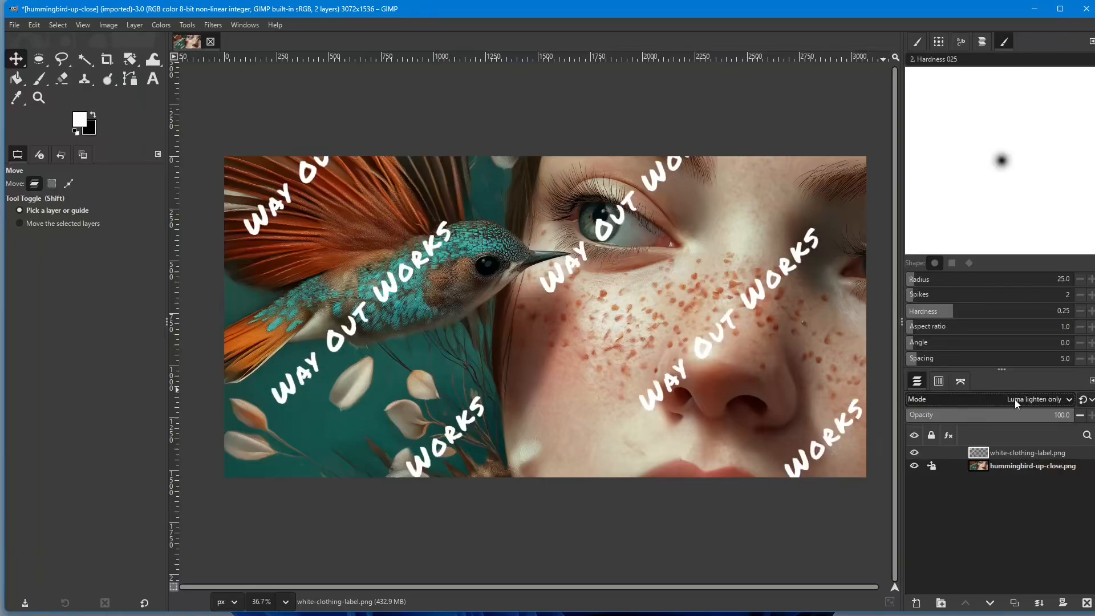
scroll(1015, 399, down, 4)
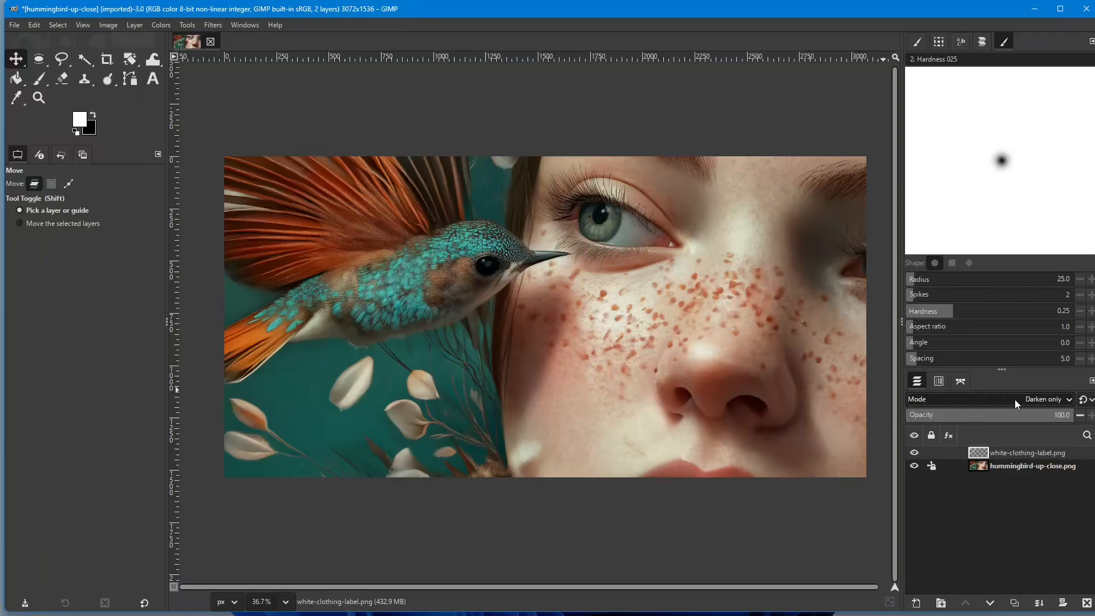
Step: Set the merged label layer's blend mode to Soft light and inspect the lettering over the freckles and the bird
scroll(1014, 399, down, 1)
scroll(1015, 399, down, 1)
scroll(1015, 400, down, 1)
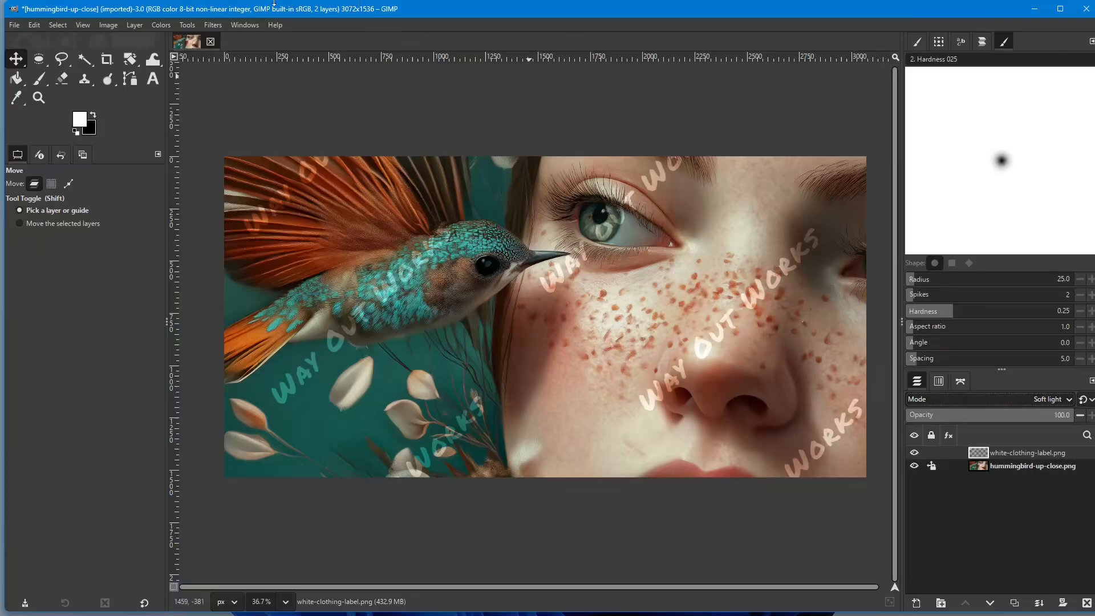
scroll(761, 294, up, 5)
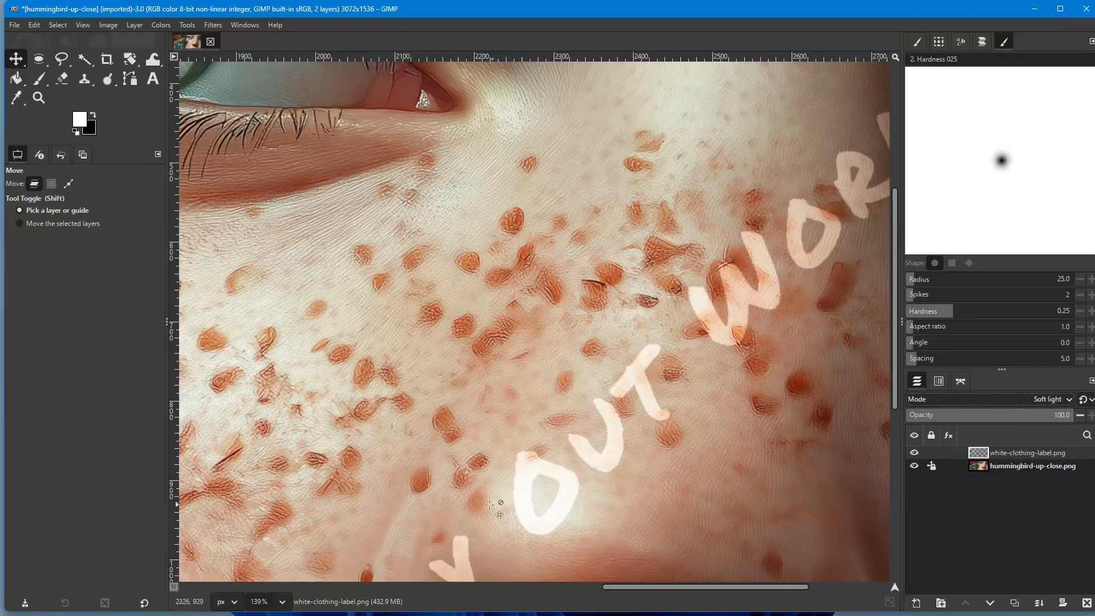
scroll(578, 385, down, 2)
scroll(578, 386, down, 4)
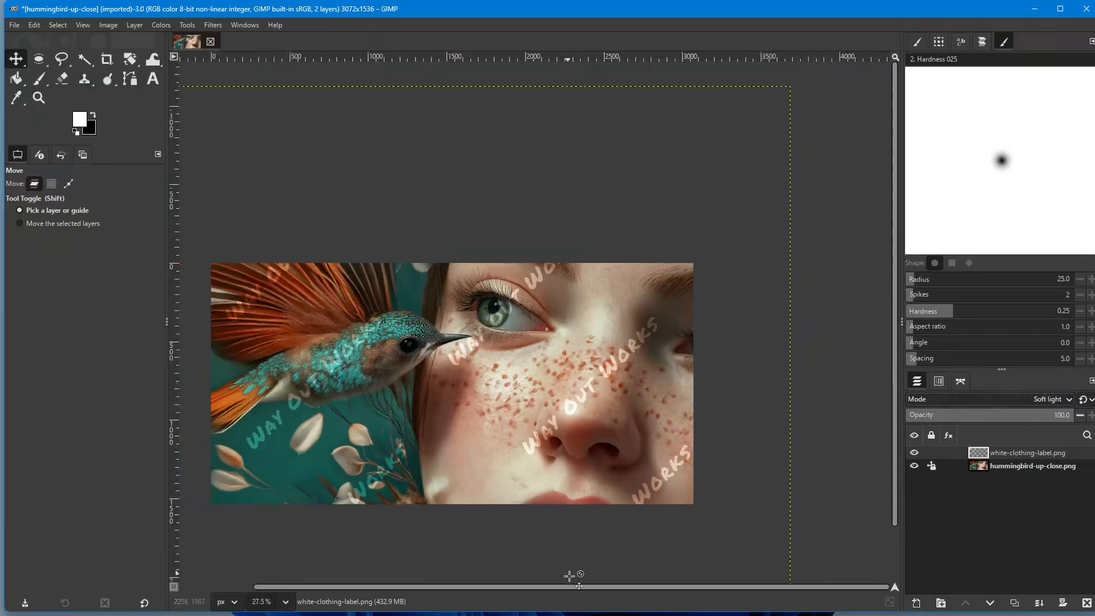
drag(576, 587, 477, 468)
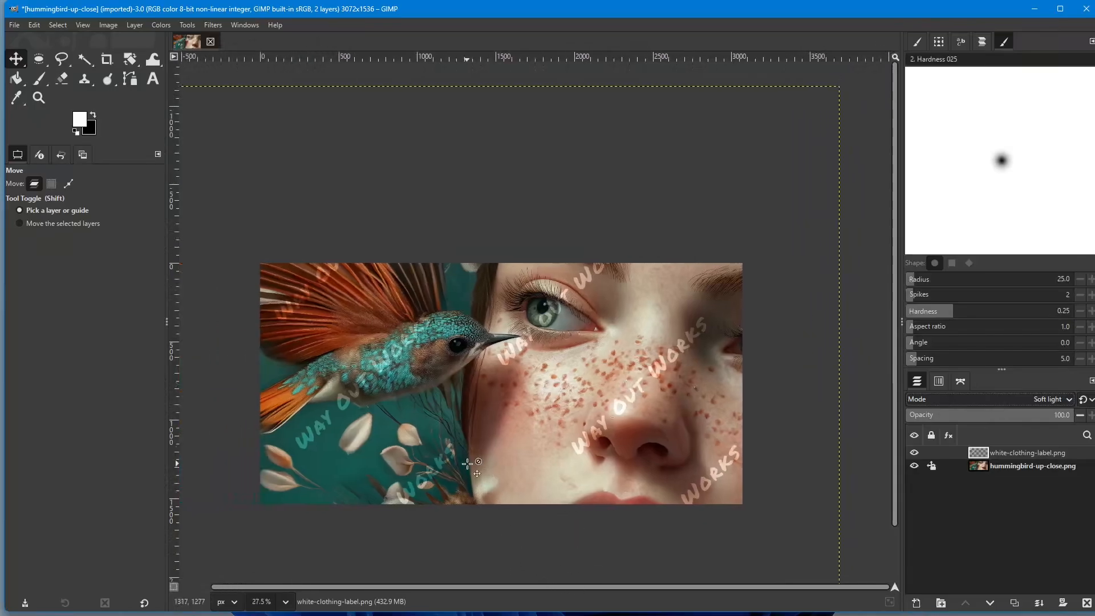
scroll(459, 457, down, 2)
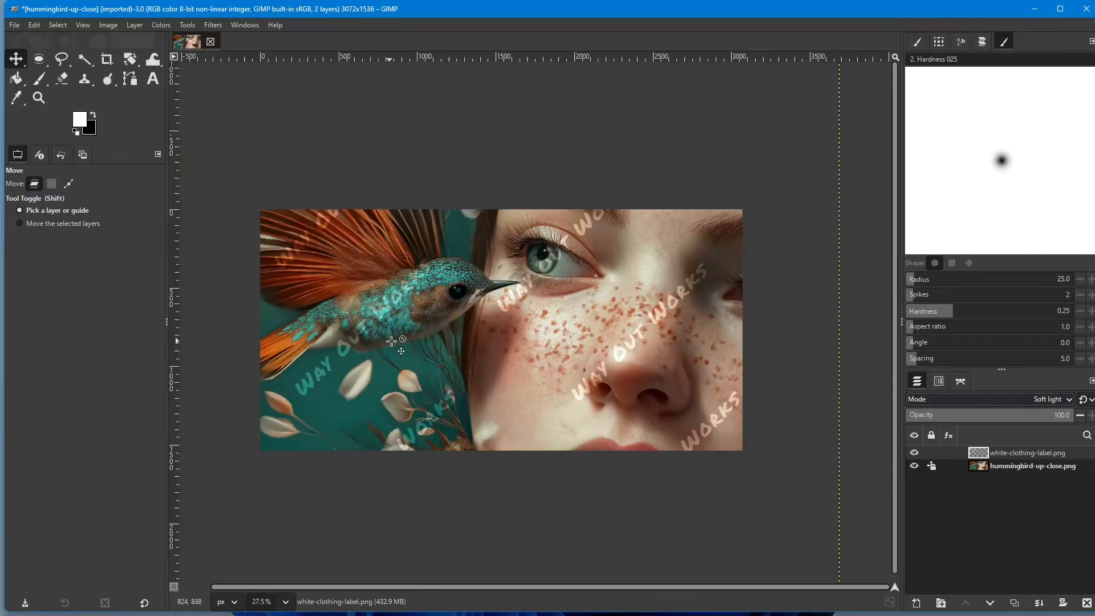
Step: Try the Hard light, Difference and Grain extract blend modes on the merged label layer
click(1028, 399)
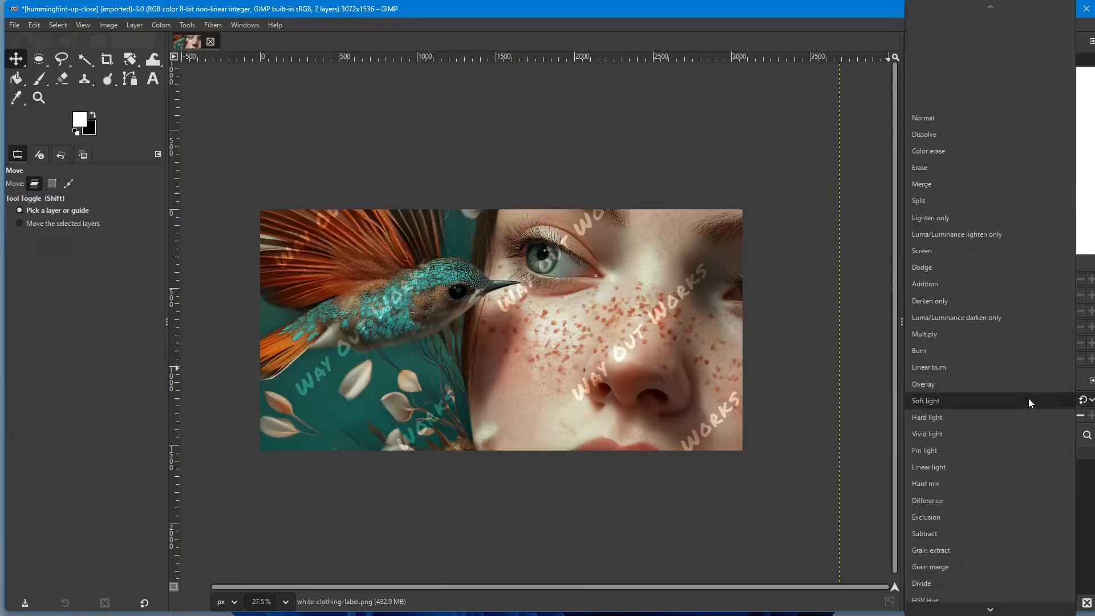
click(1029, 398)
scroll(1029, 398, down, 1)
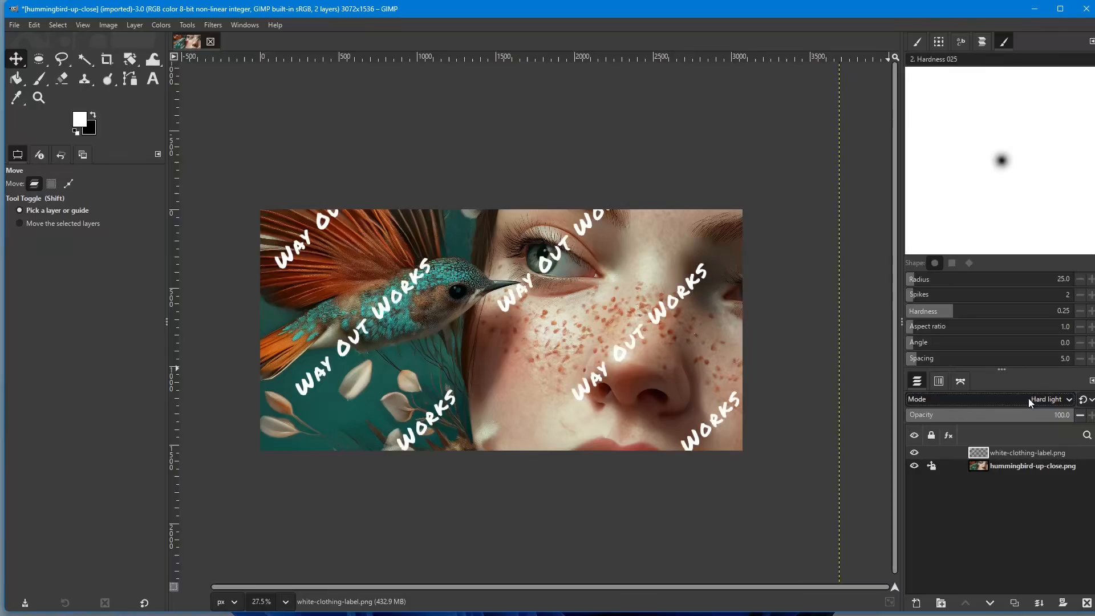
scroll(1029, 399, down, 1)
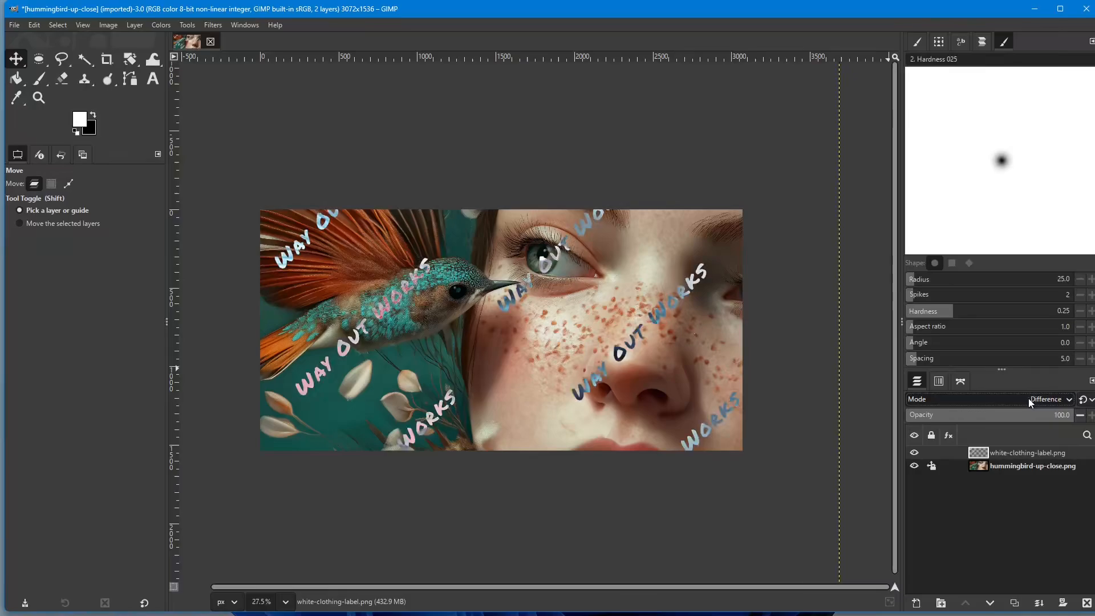
scroll(1029, 398, down, 2)
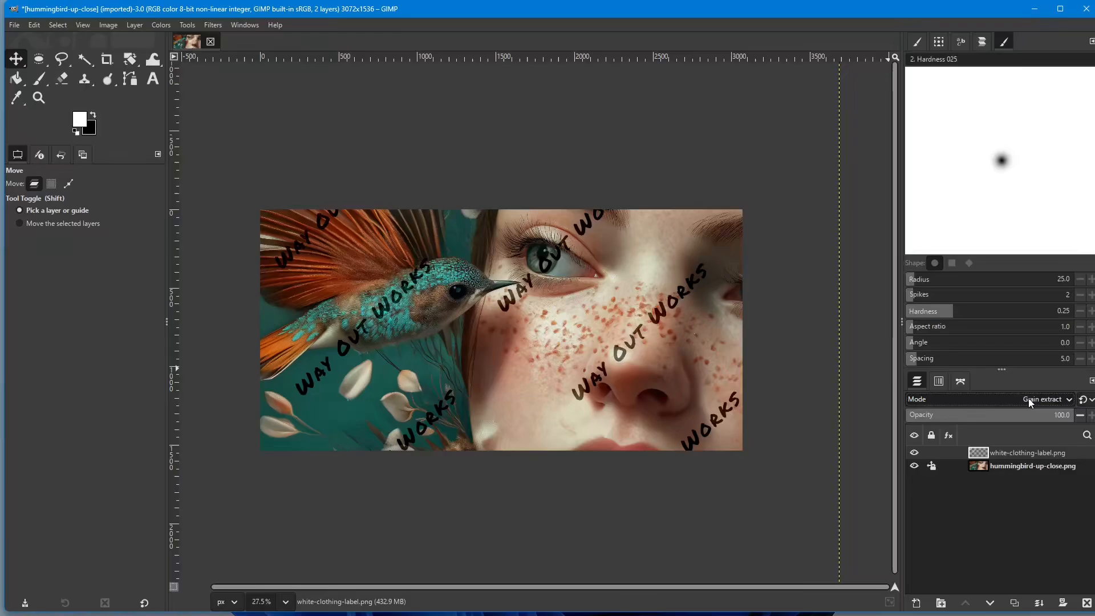
Step: Set the merged label layer's blend mode to Grain merge and inspect the watermark over the woman's face up close
scroll(1028, 398, down, 2)
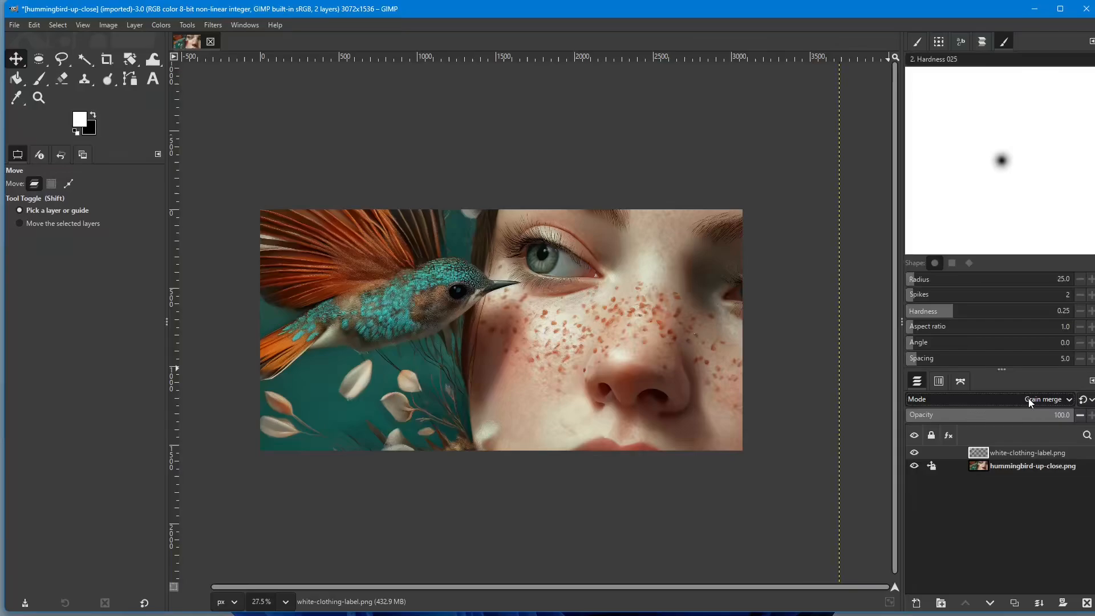
scroll(1028, 398, up, 1)
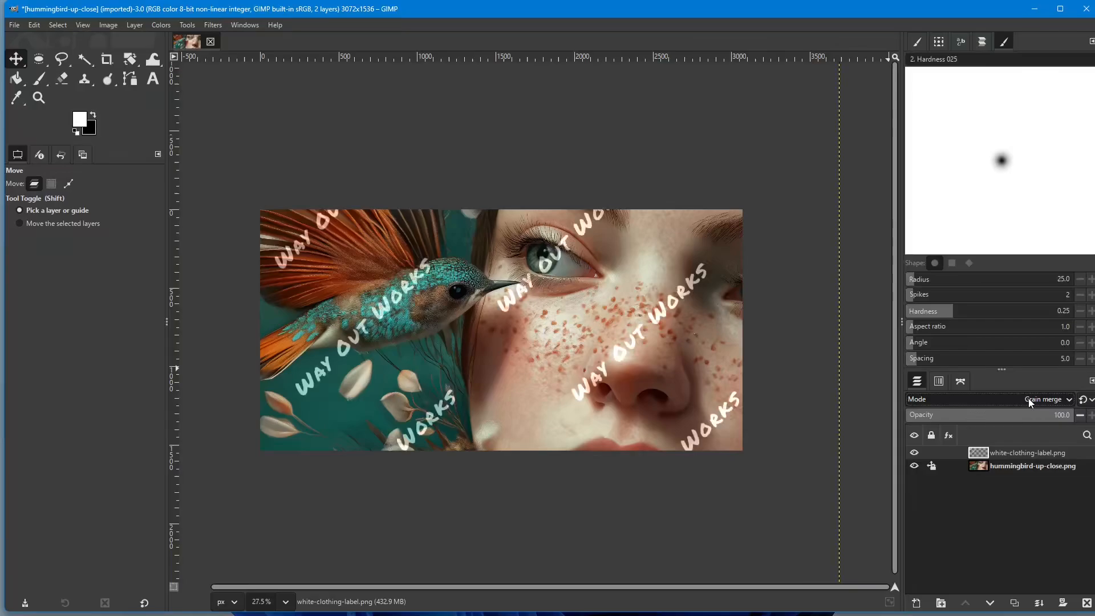
ctrl+scroll(585, 315, up, 4)
ctrl+scroll(683, 405, up, 4)
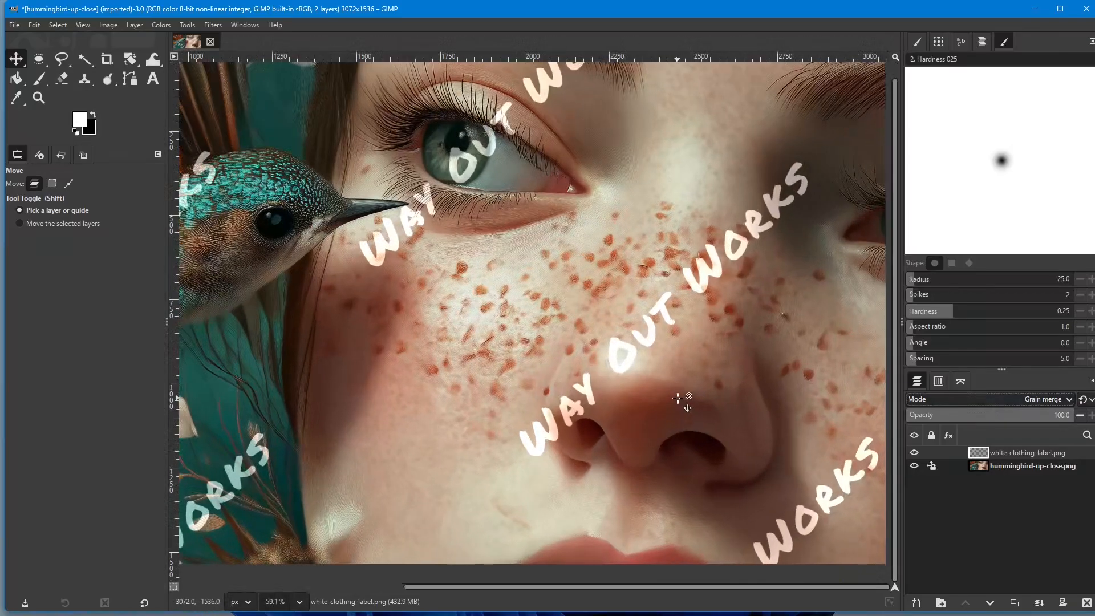
ctrl+scroll(707, 321, down, 3)
ctrl+scroll(708, 321, down, 2)
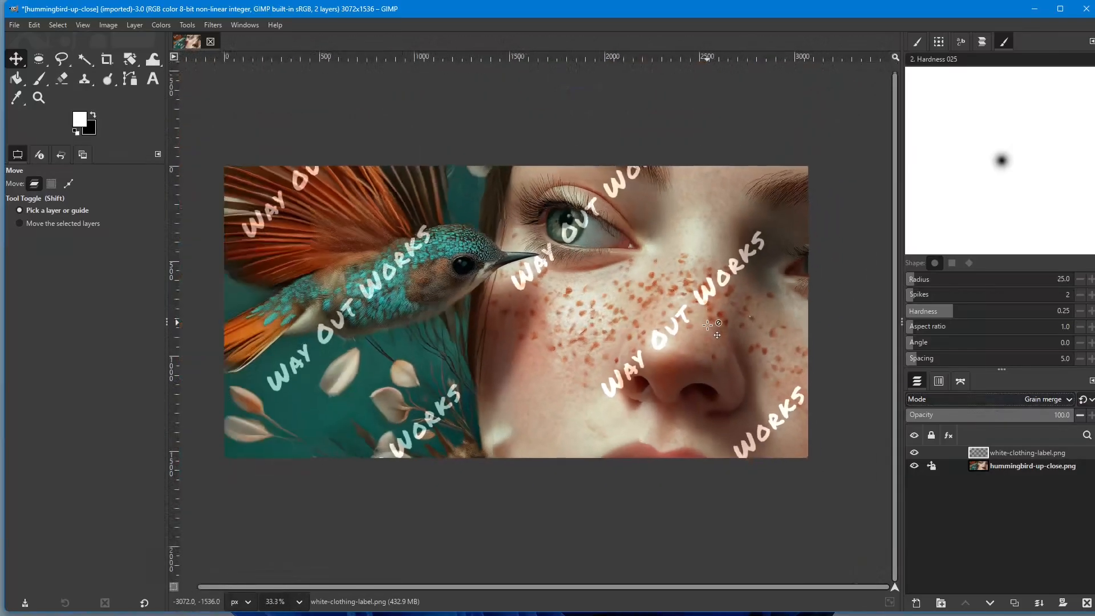
Step: Try the Divide, HSV Saturation, HSV Value, LCh Chroma, LCh Lightness and Luminance blend modes on the merged label layer
click(1071, 402)
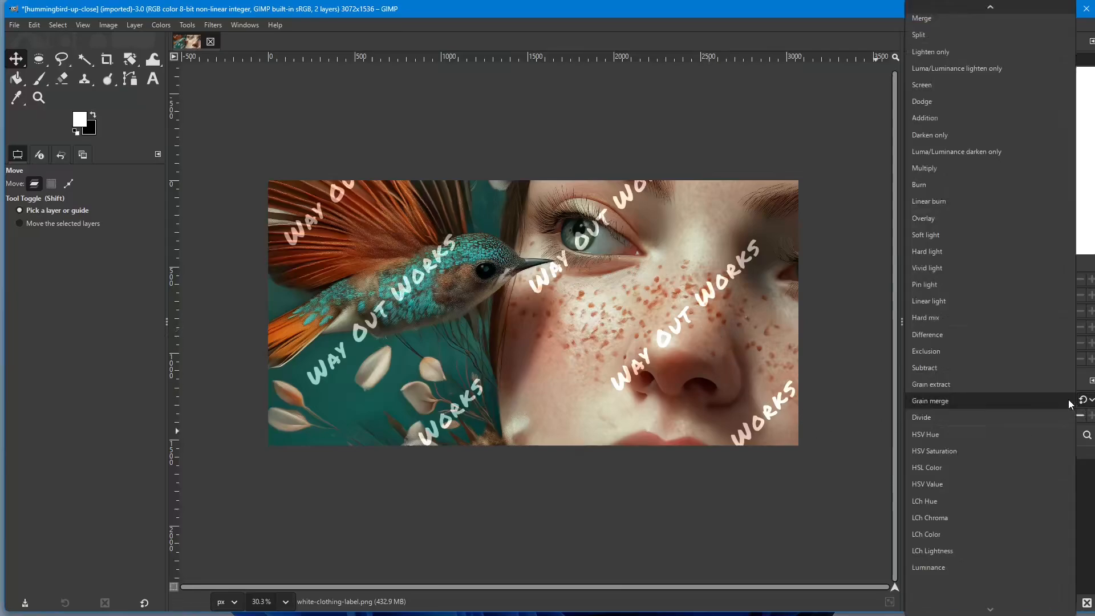
click(957, 416)
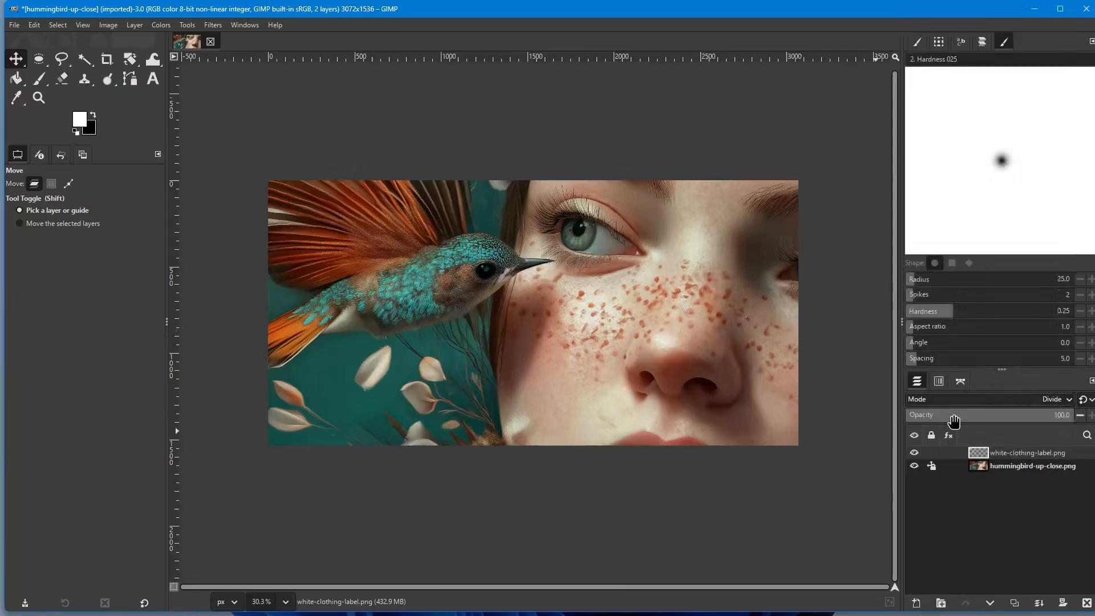
key(Down)
key(Down)
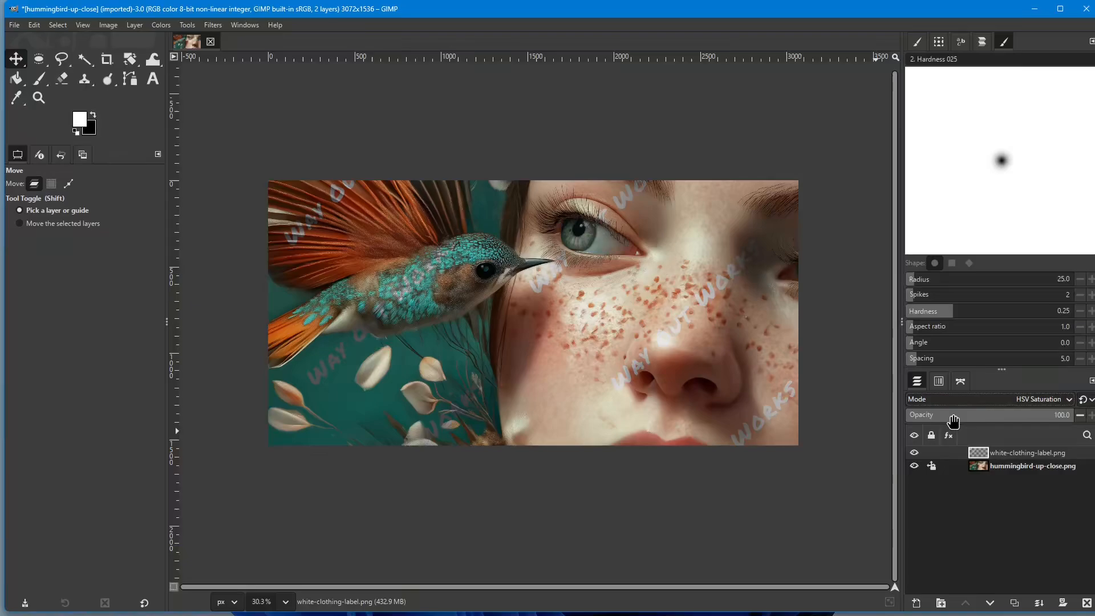
key(Down)
key(Down)
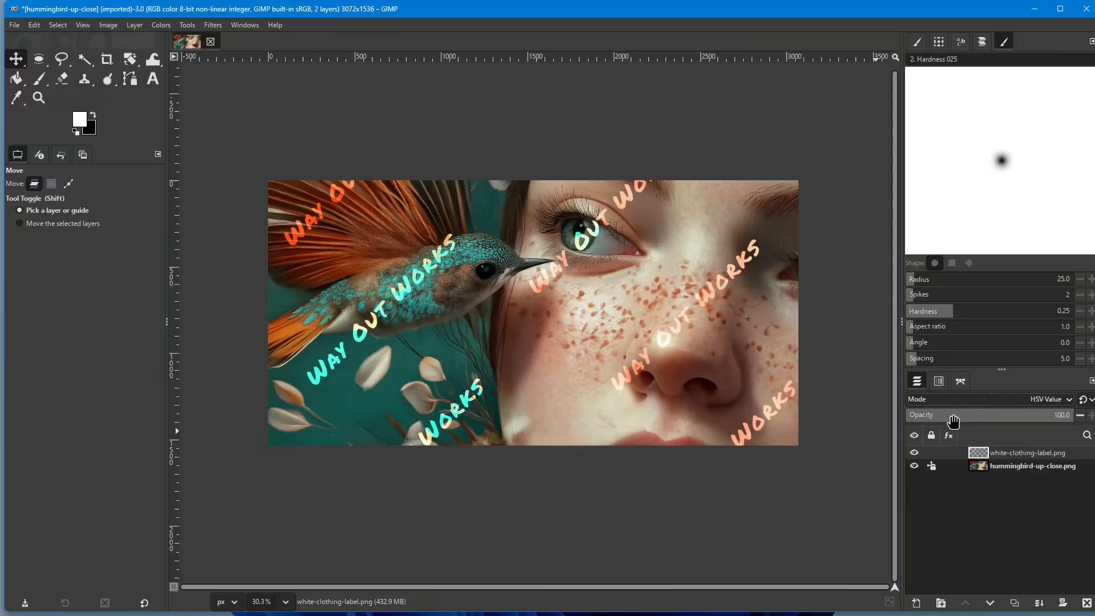
key(Down)
key(Down)
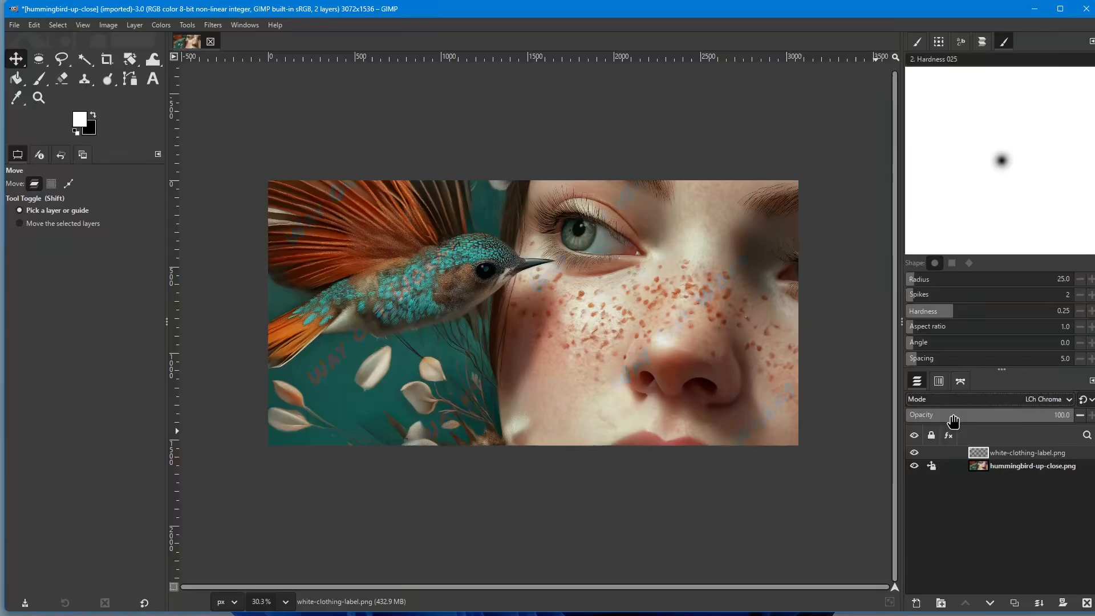
key(Down)
key(Down)
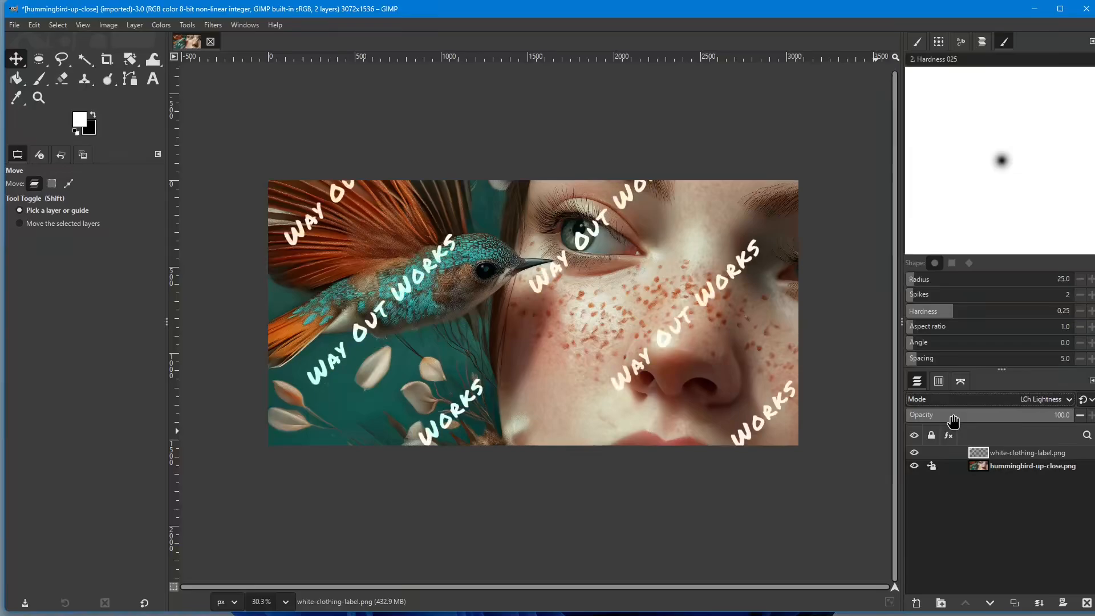
key(Down)
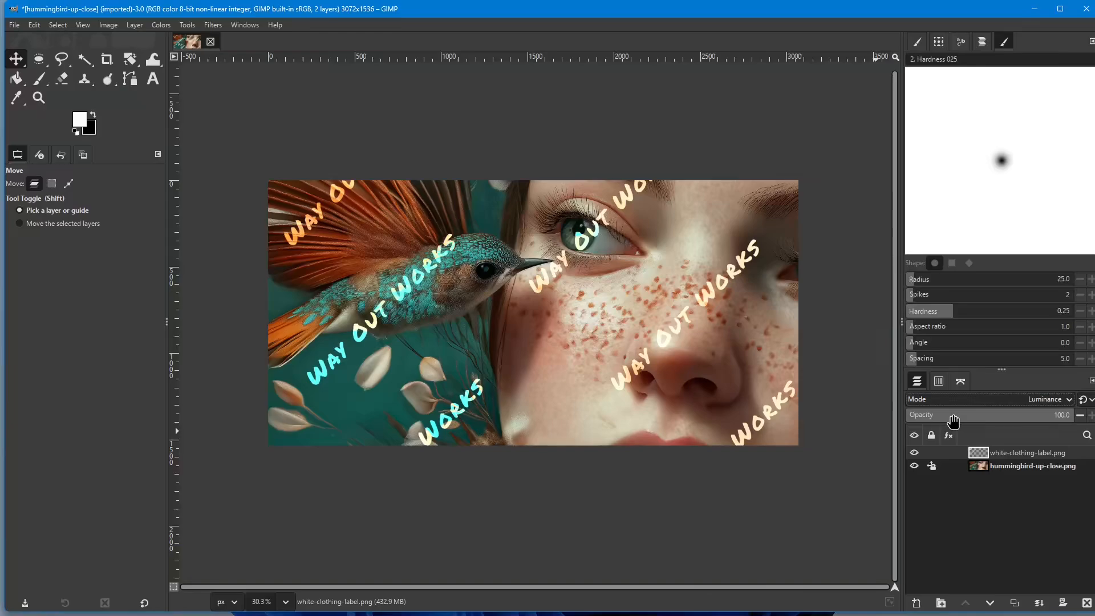
Step: Return the merged label layer's blend mode to Soft light
key(Up)
key(Up)
key(Up)
key(Up)
key(Up)
key(Up)
key(Up)
key(Up)
key(Up)
key(Up)
key(Up)
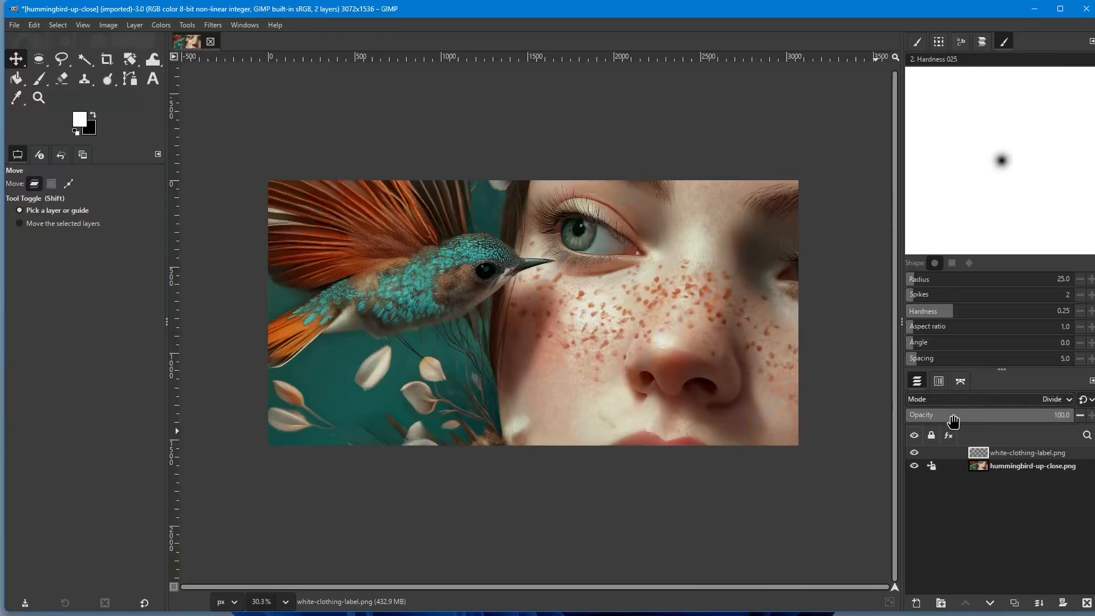
key(Up)
key(Up)
key(Up)
key(Up)
key(Up)
key(Up)
key(Up)
key(Up)
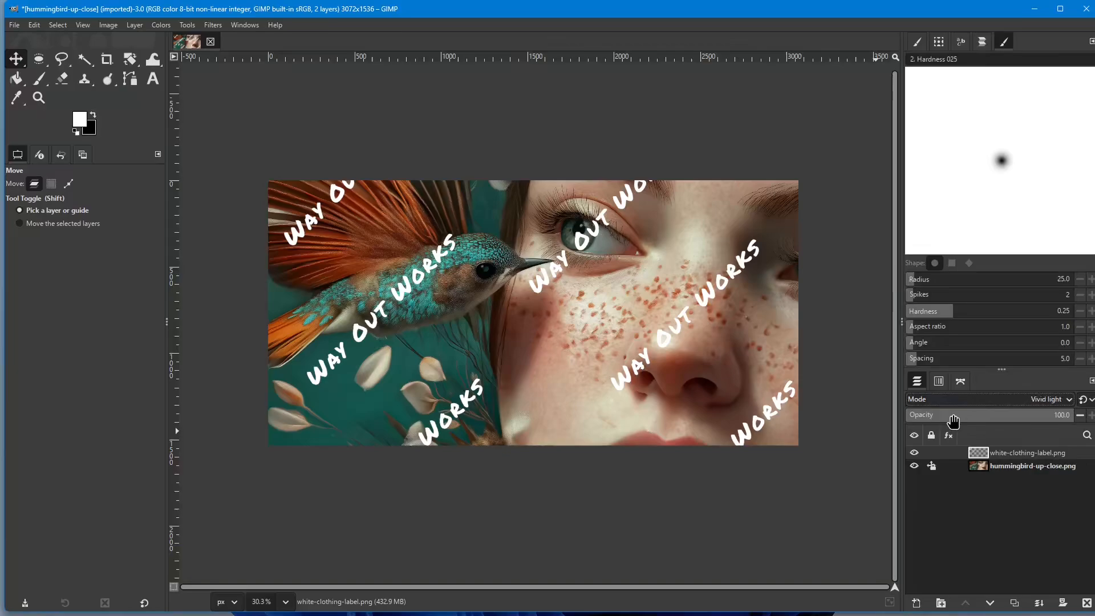
key(Up)
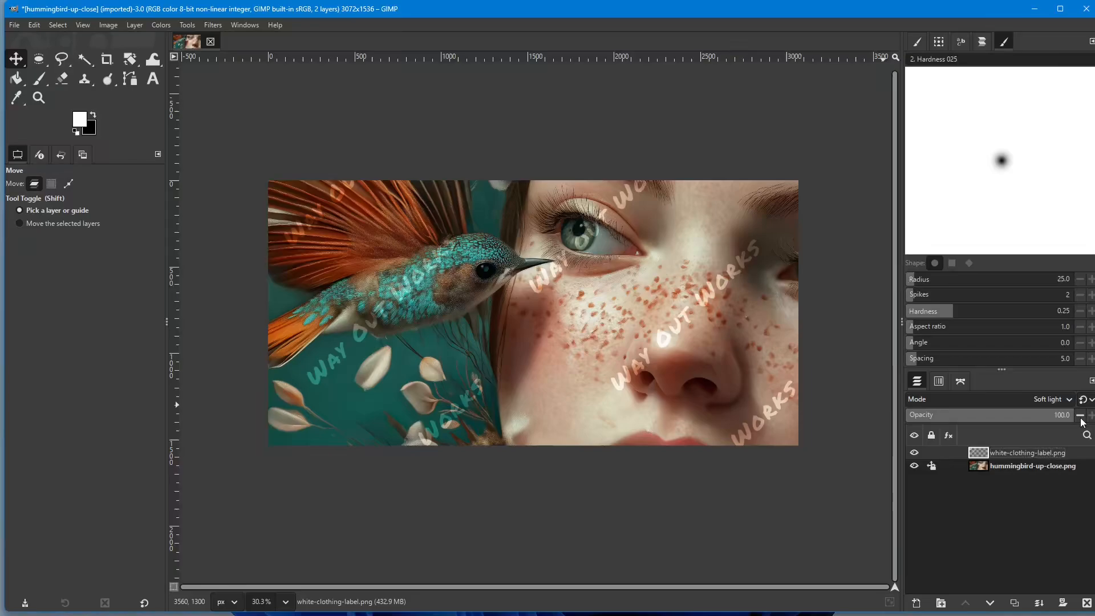
Step: Lower the merged label layer's opacity to 46 and check the lettering across the image
drag(1083, 418, 1082, 418)
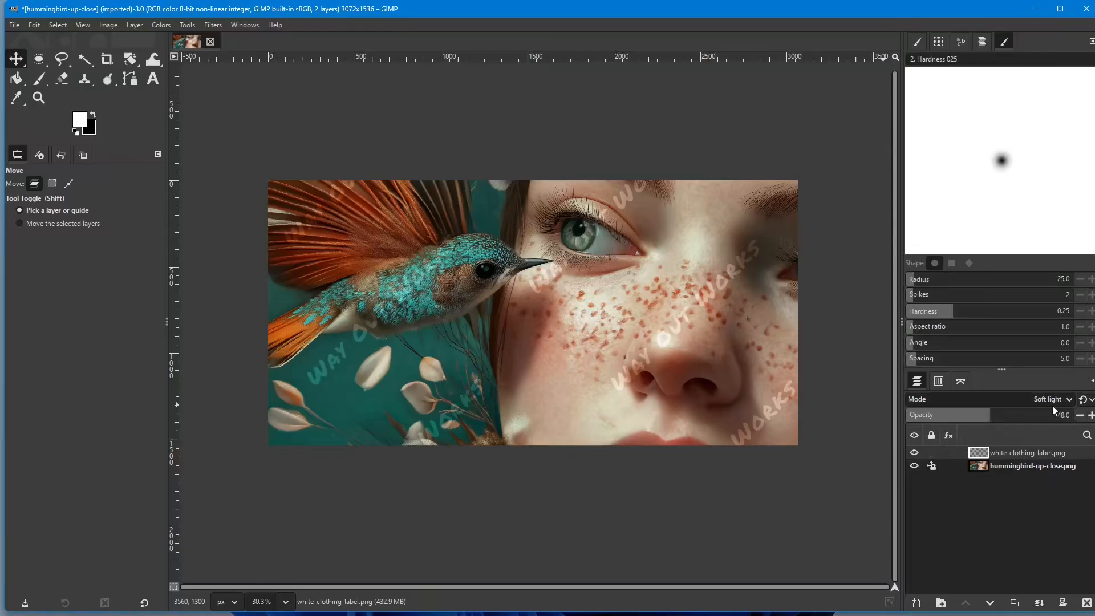
click(1080, 419)
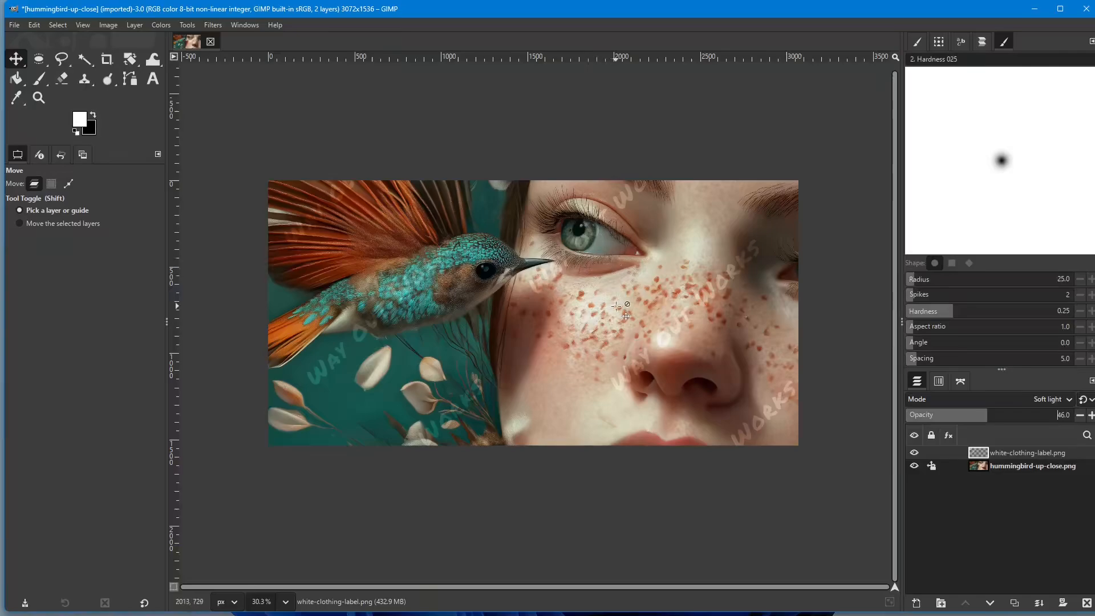
scroll(616, 307, up, 1)
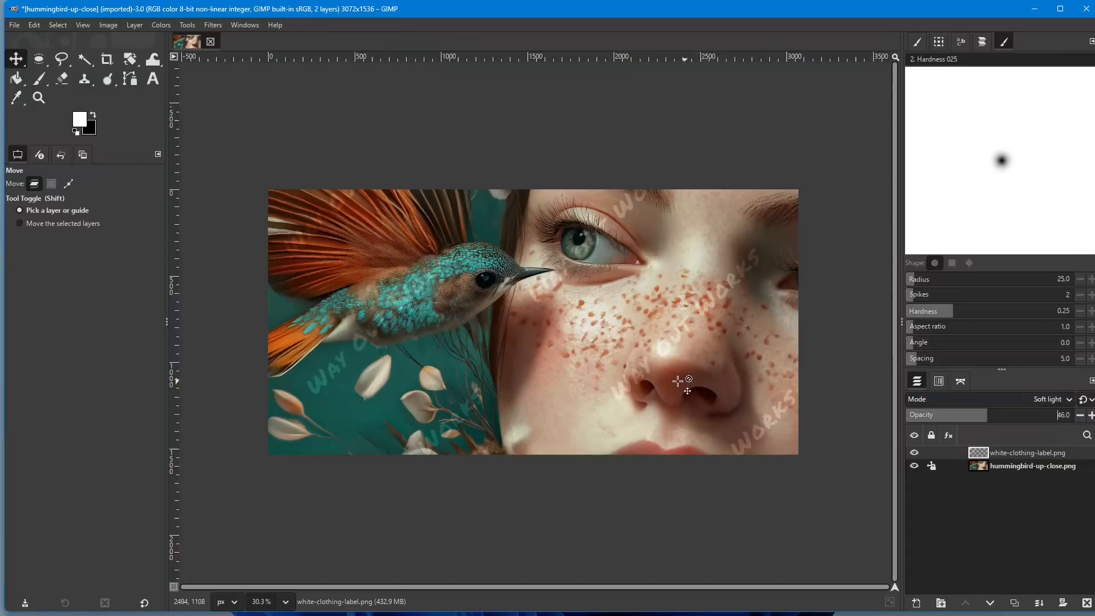
Step: Hide the merged label layer and add the white text "Copyright" in Permanent Marker Regular over the bird's body
click(915, 452)
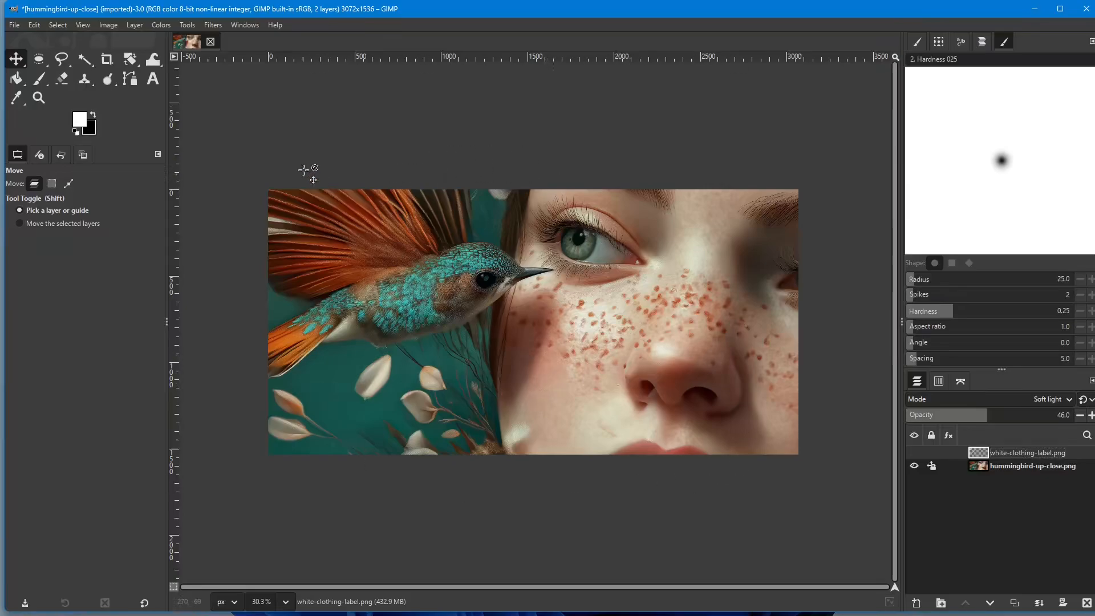
click(153, 81)
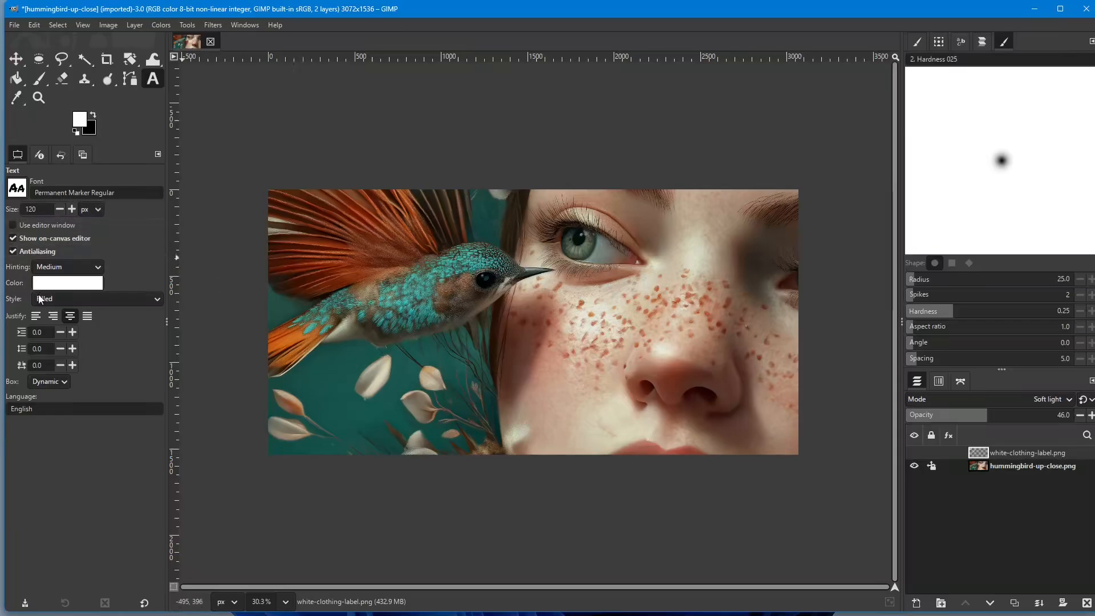
click(384, 290)
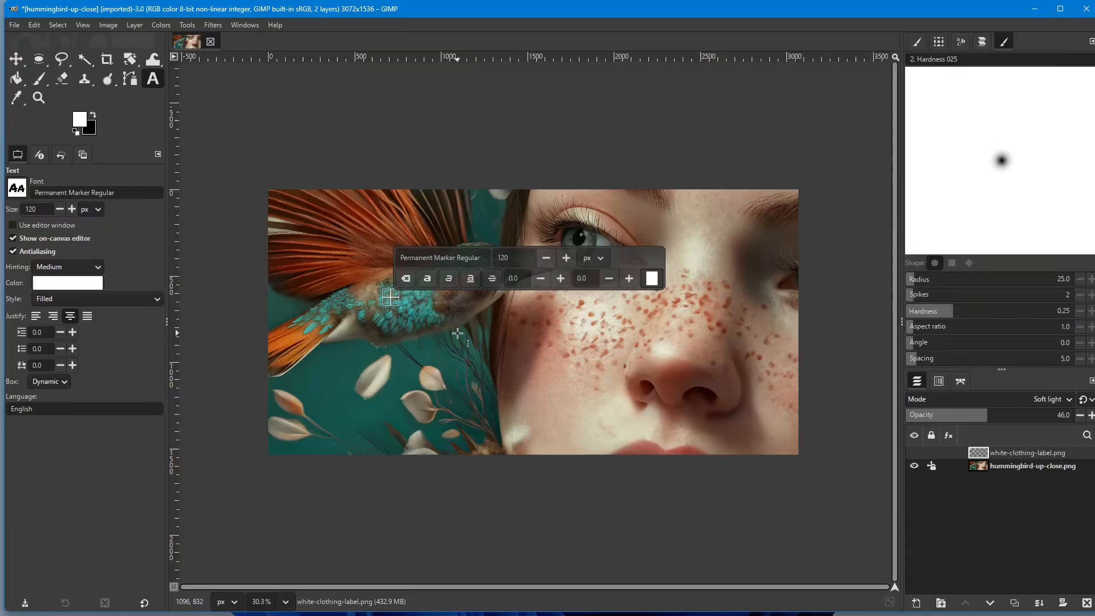
text(Copyright)
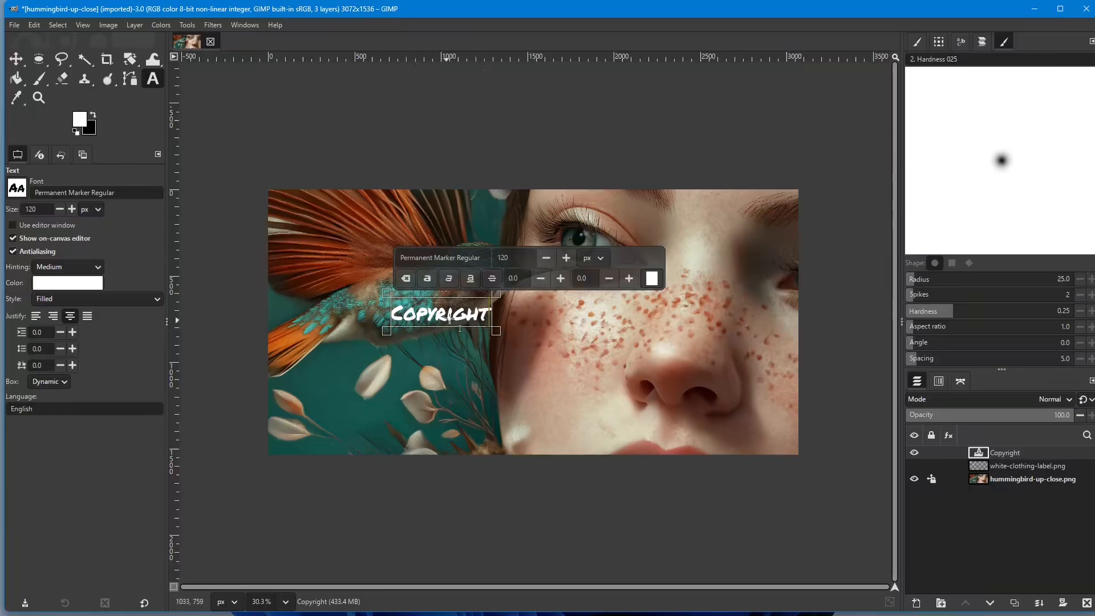
Step: Enlarge the Copyright text to 197 px and move it up over the bird's raised wing feathers
click(567, 258)
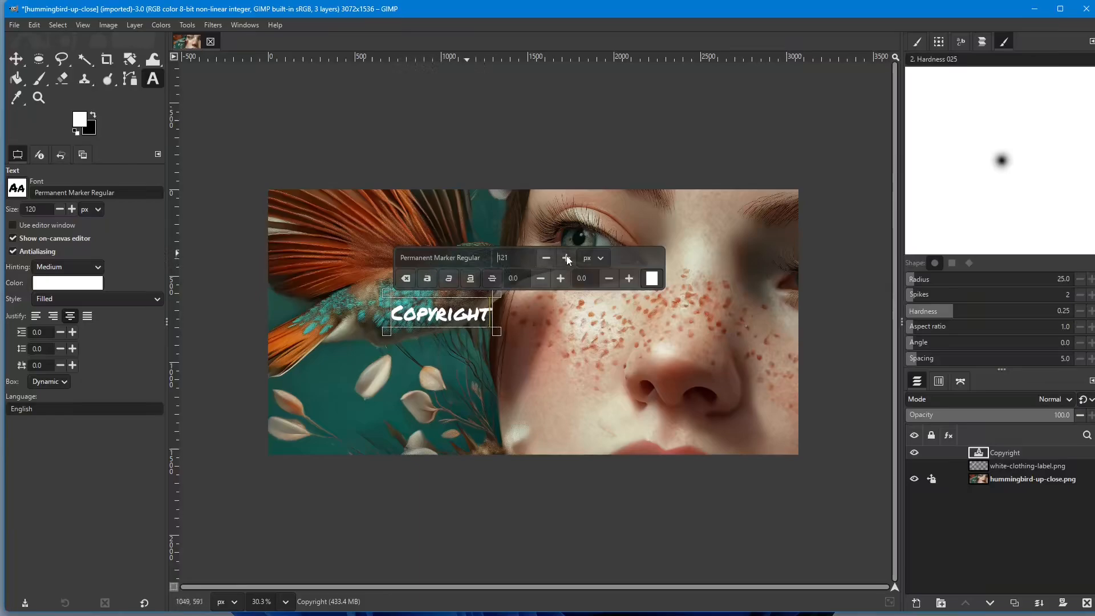
drag(567, 258, 567, 257)
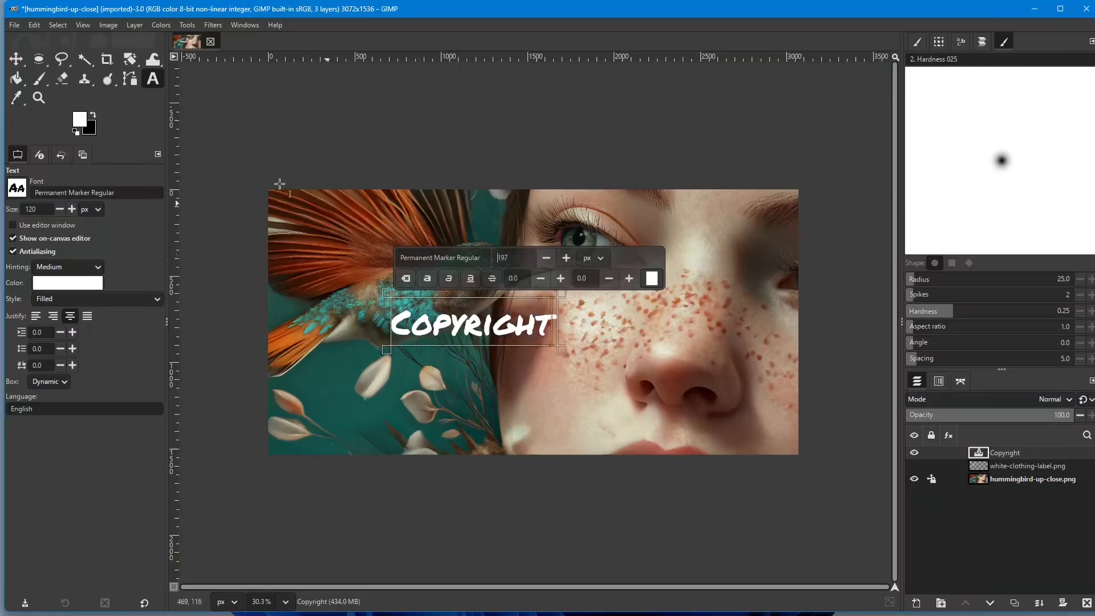
click(22, 58)
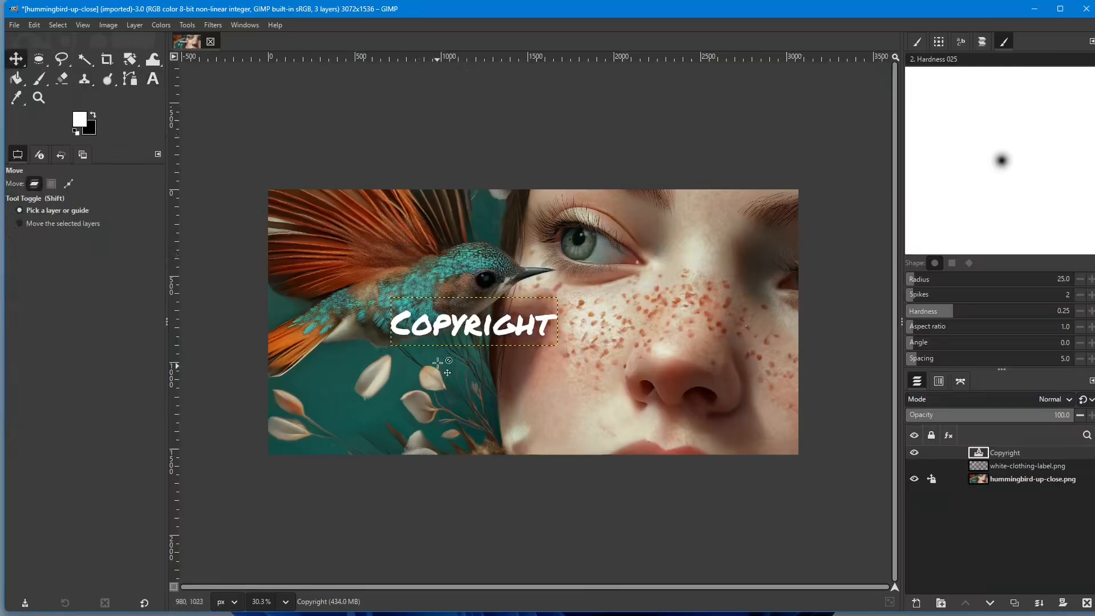
drag(471, 339, 365, 239)
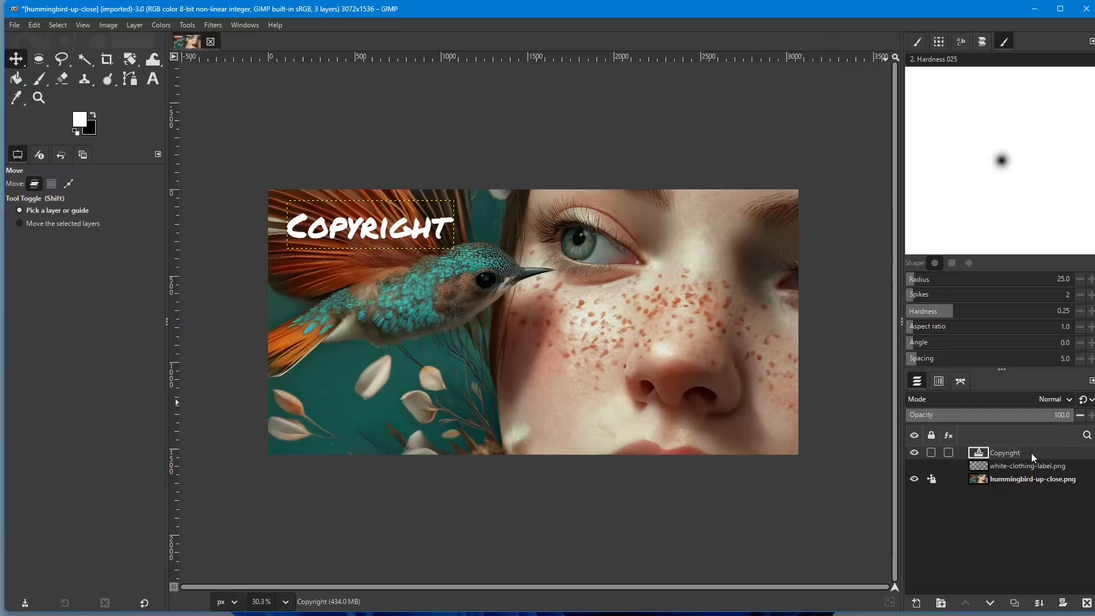
Step: Place a duplicate of the Copyright text over the bird's body and merge it down into the original text layer
key(shift+ctrl+d)
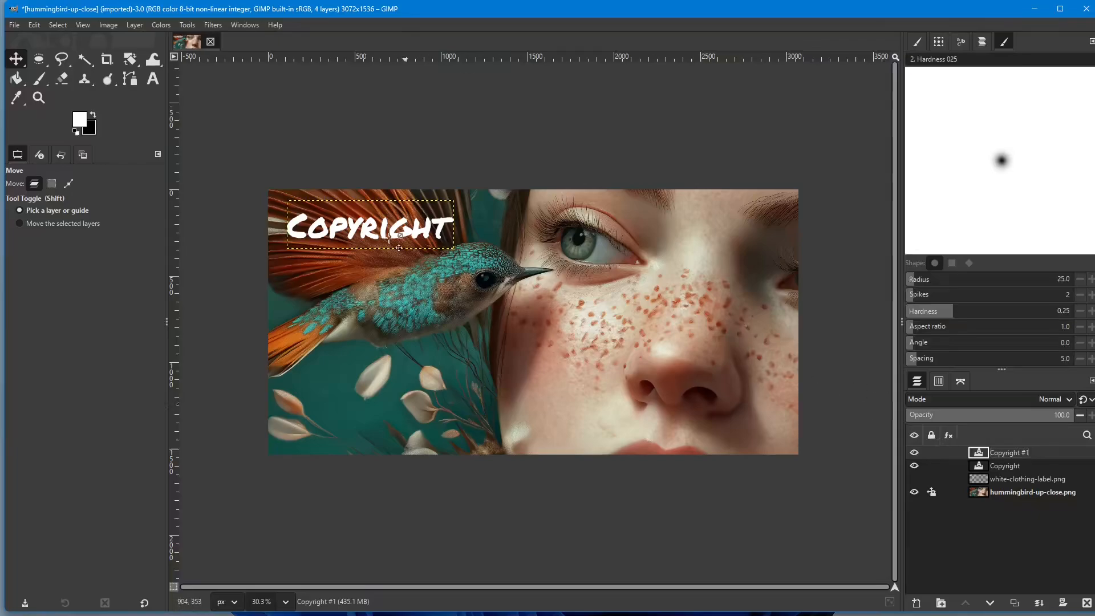
drag(369, 235, 427, 313)
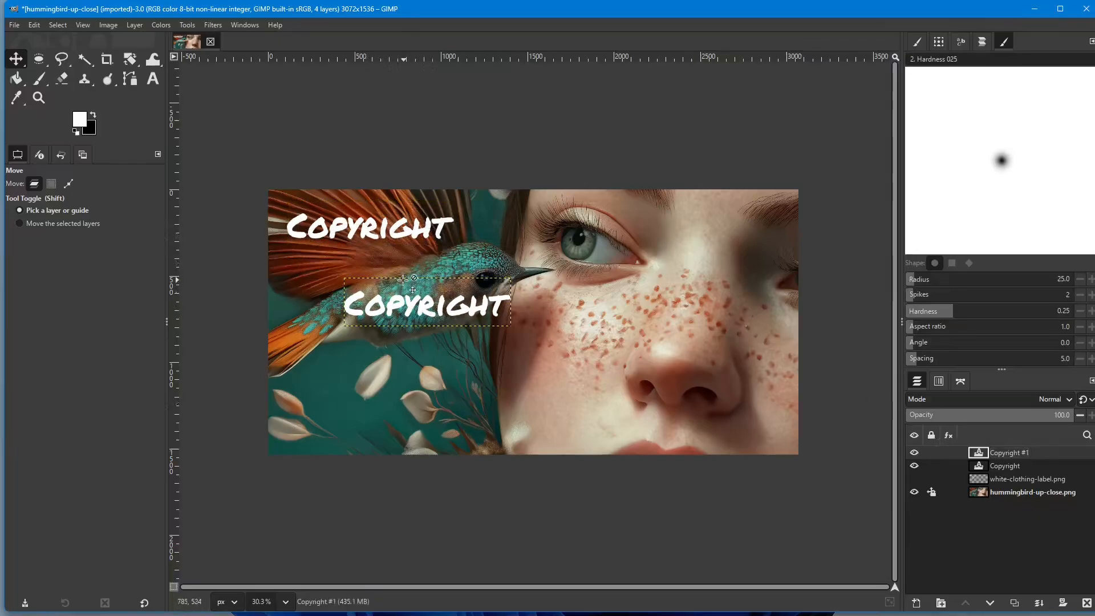
shift+click(1045, 465)
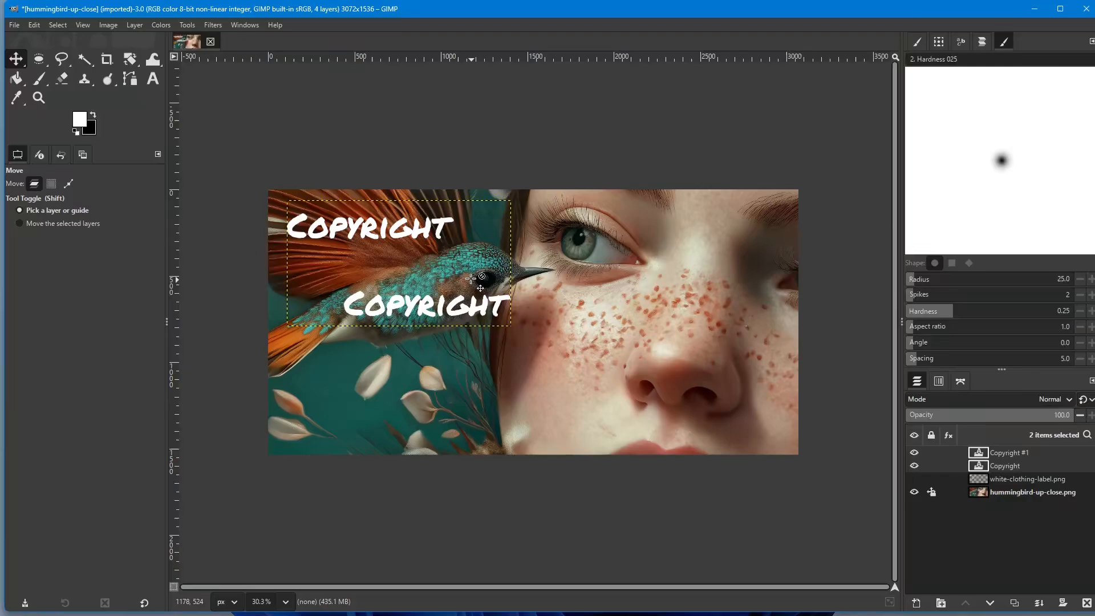
click(1030, 455)
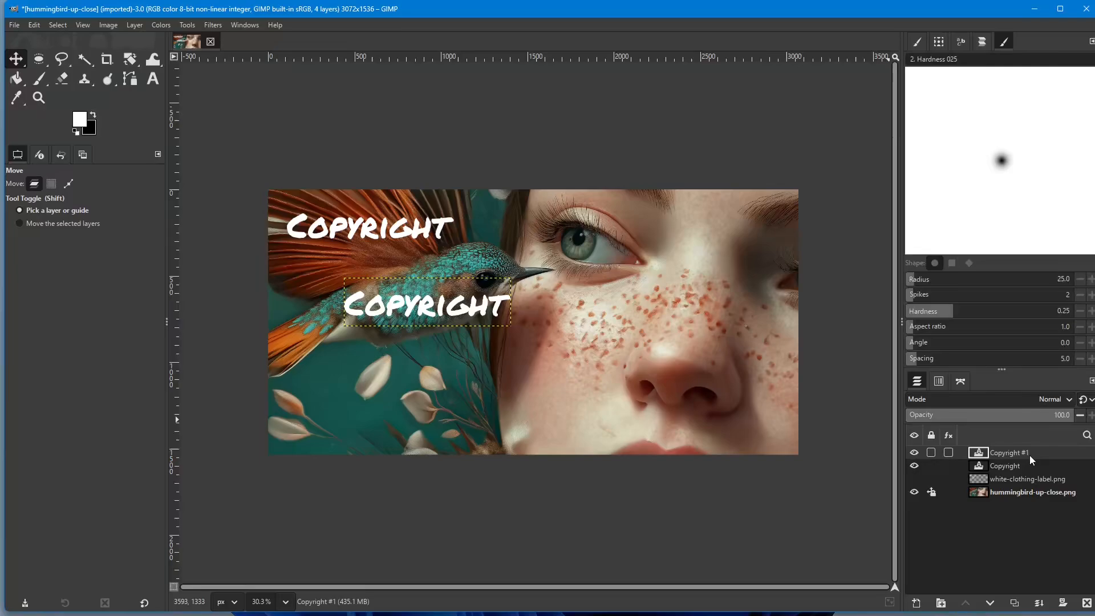
click(1039, 603)
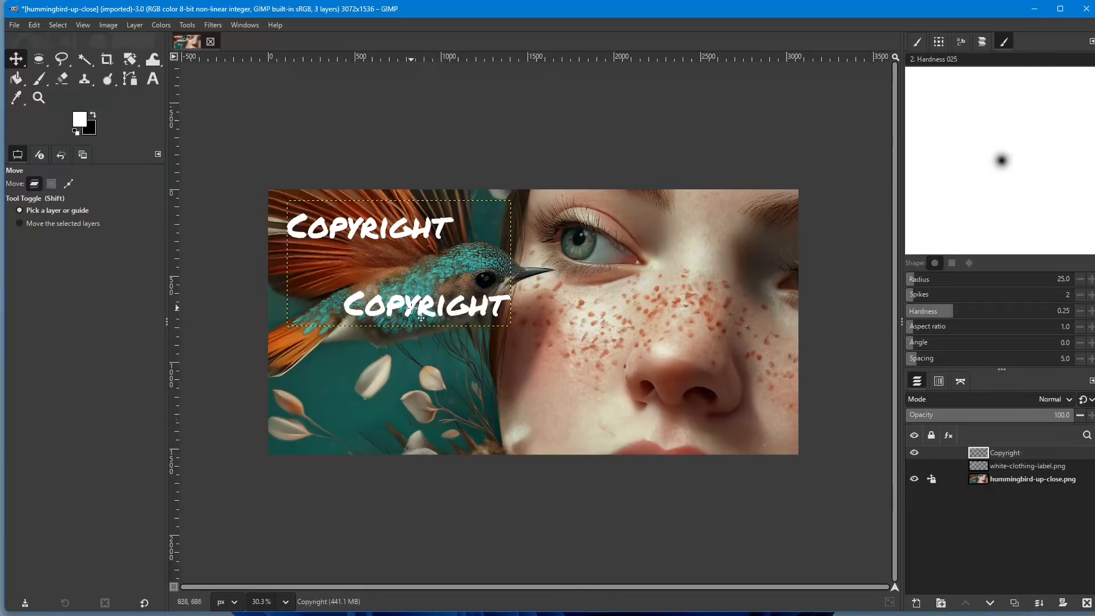
Step: Set the merged Copyright layer's blend mode to Soft light and move it over the woman's nose and mouth
click(1069, 399)
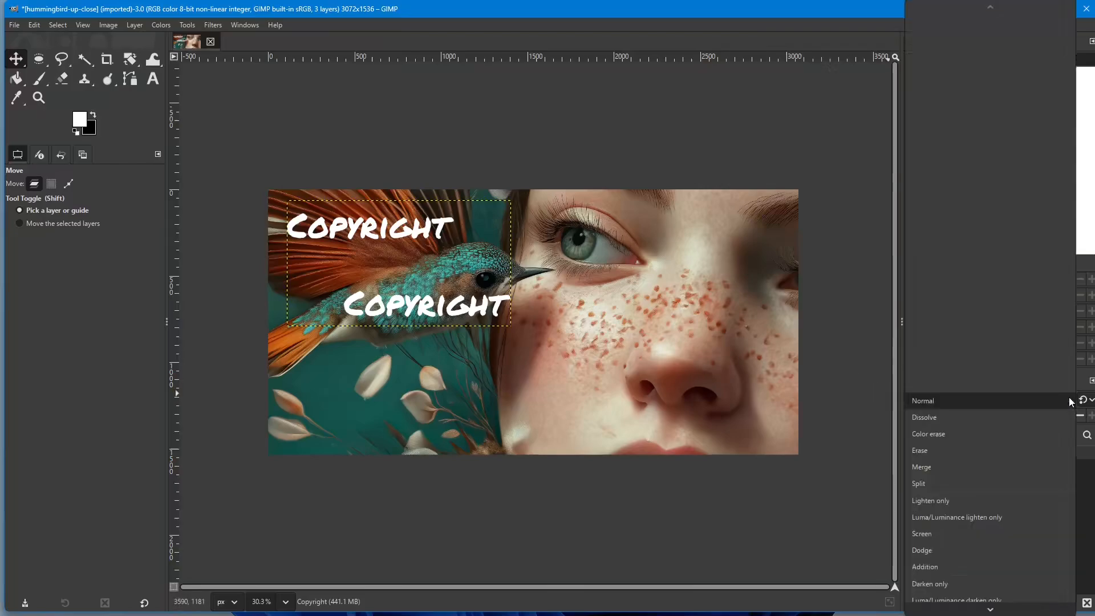
scroll(950, 422, down, 3)
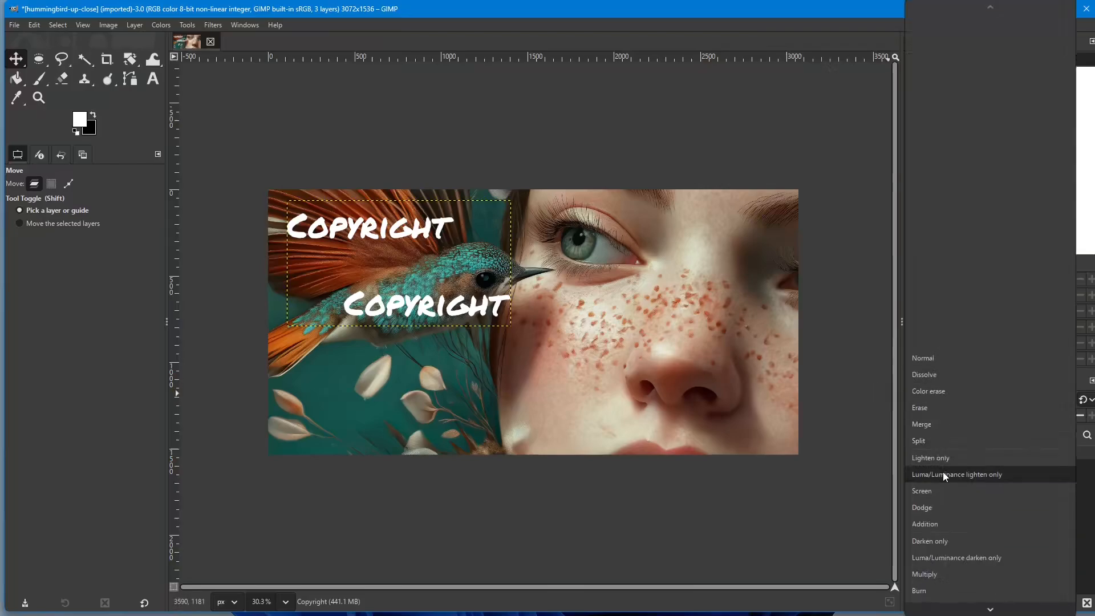
scroll(946, 483, down, 5)
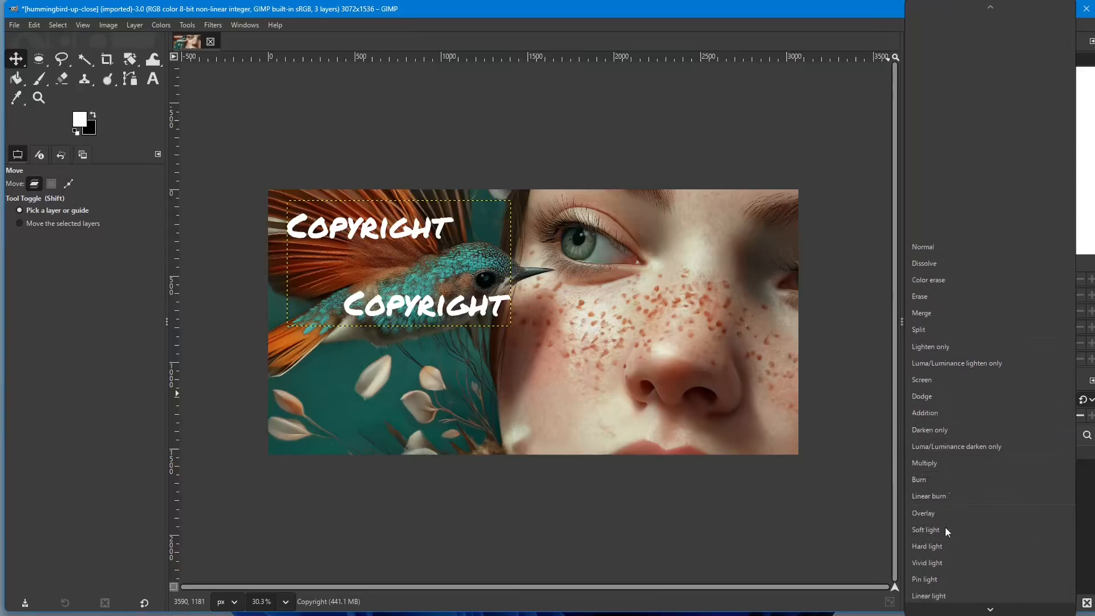
click(930, 528)
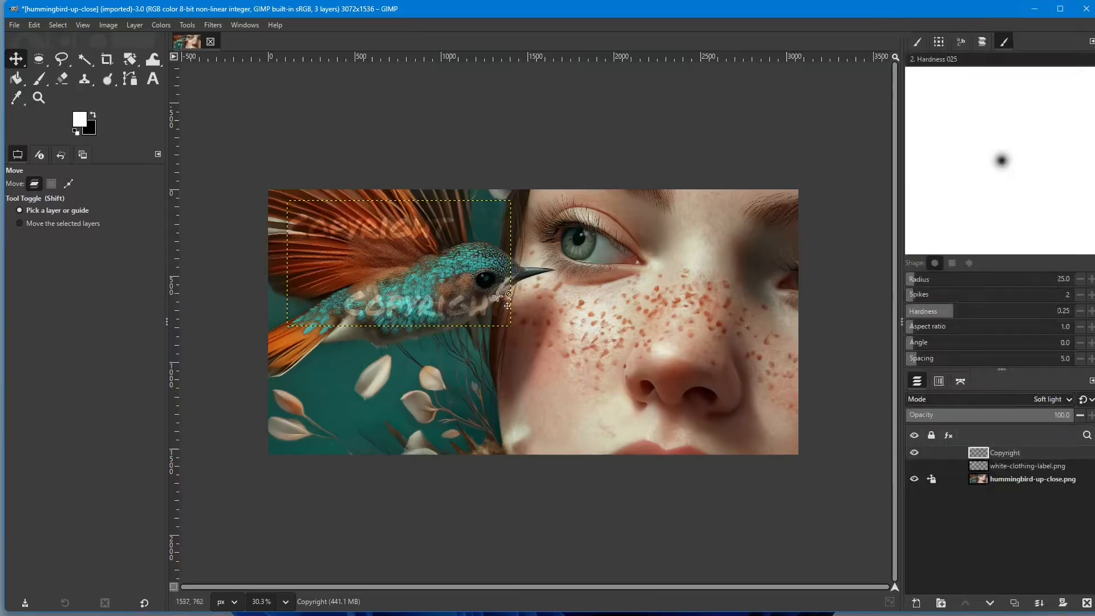
drag(407, 234, 666, 357)
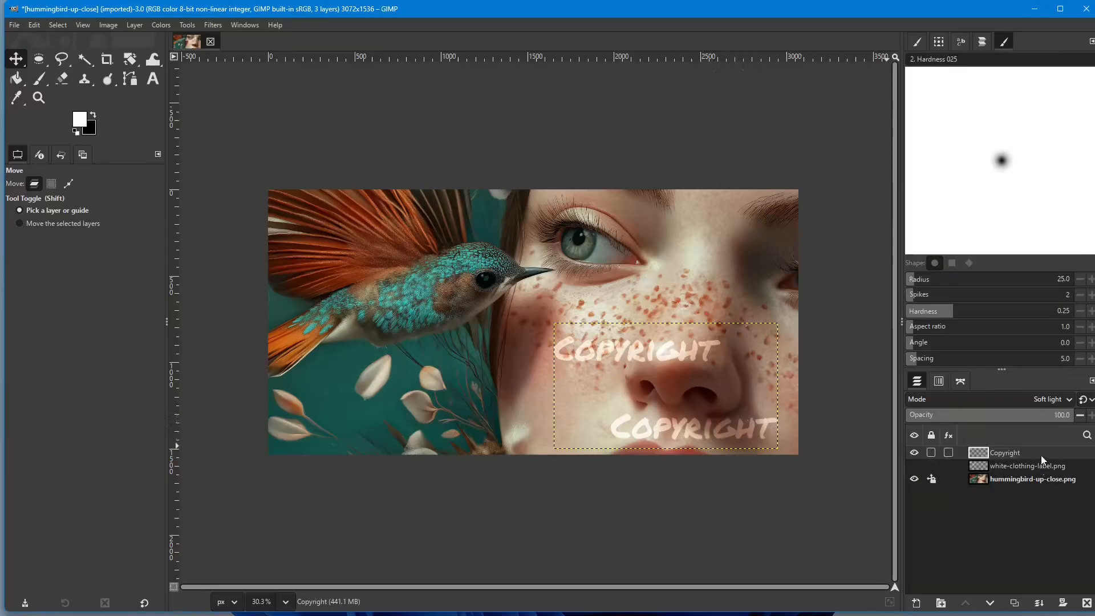
Step: Try the Copyright layer at an opacity of 33 and restore it to 100
click(1078, 417)
click(1079, 417)
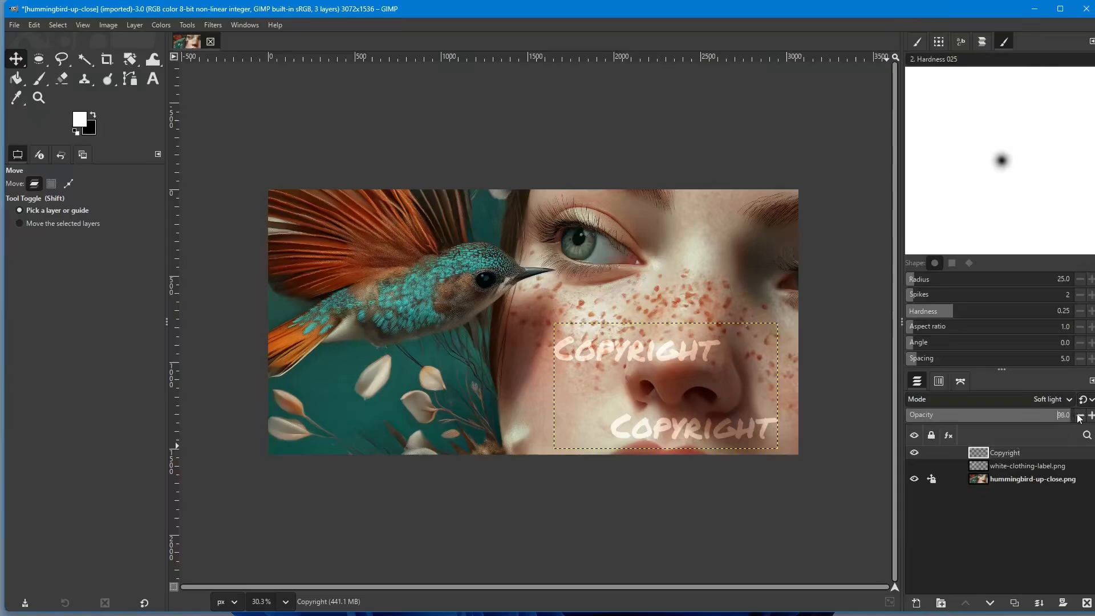
drag(1078, 417, 1078, 417)
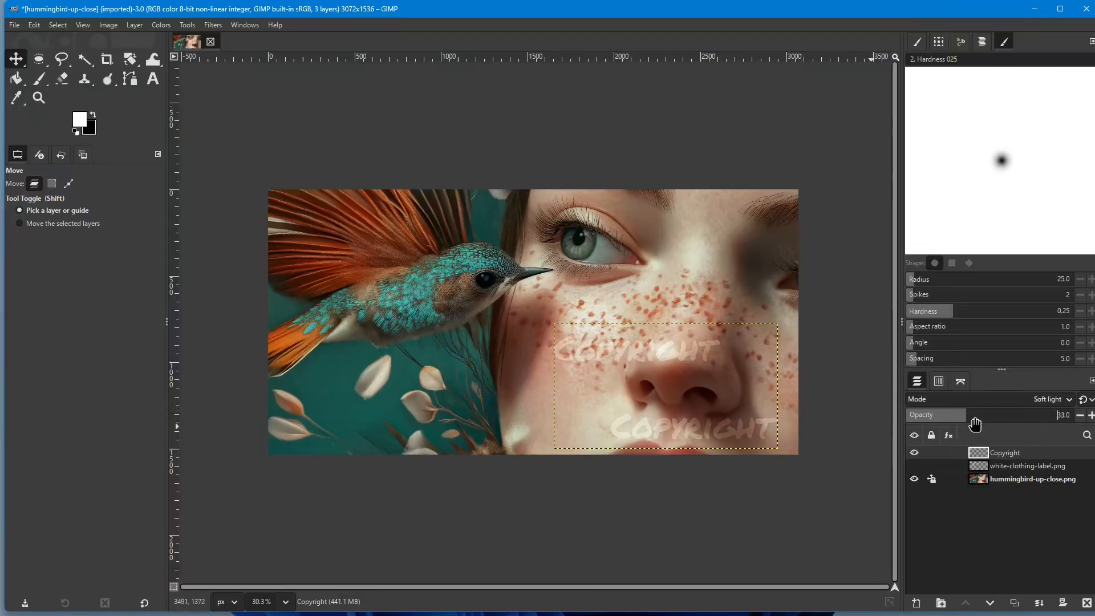
drag(967, 417, 1076, 417)
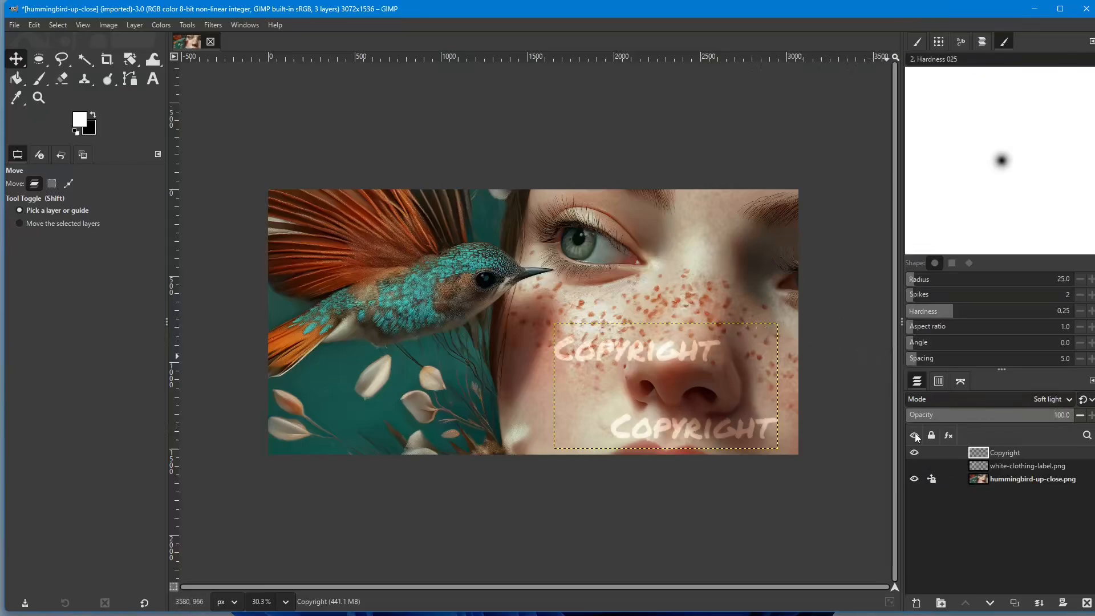
Step: Hide the merged Copyright layer
click(915, 453)
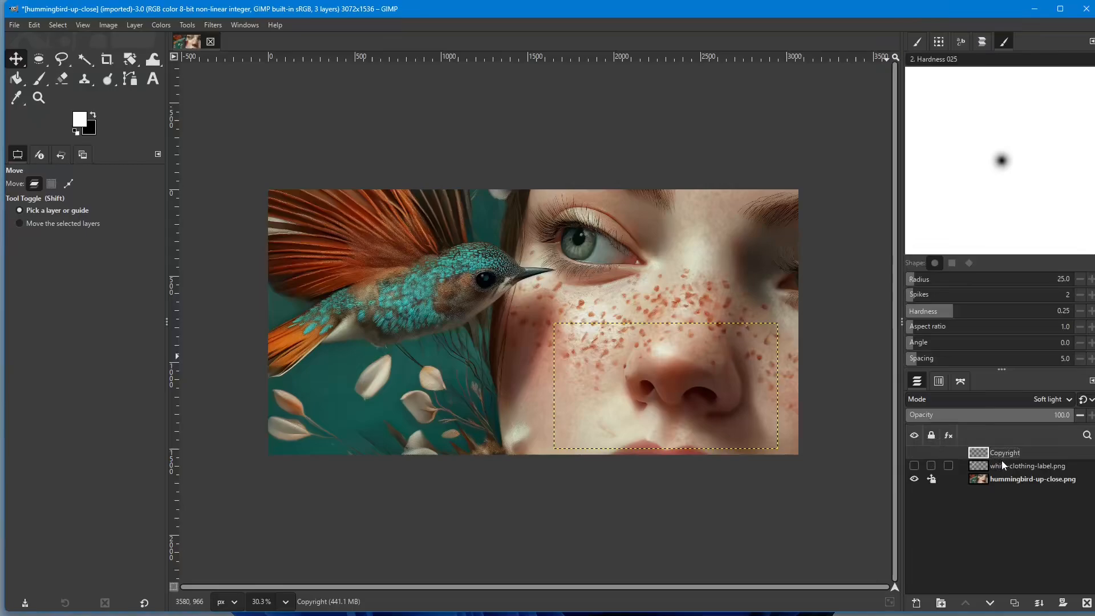